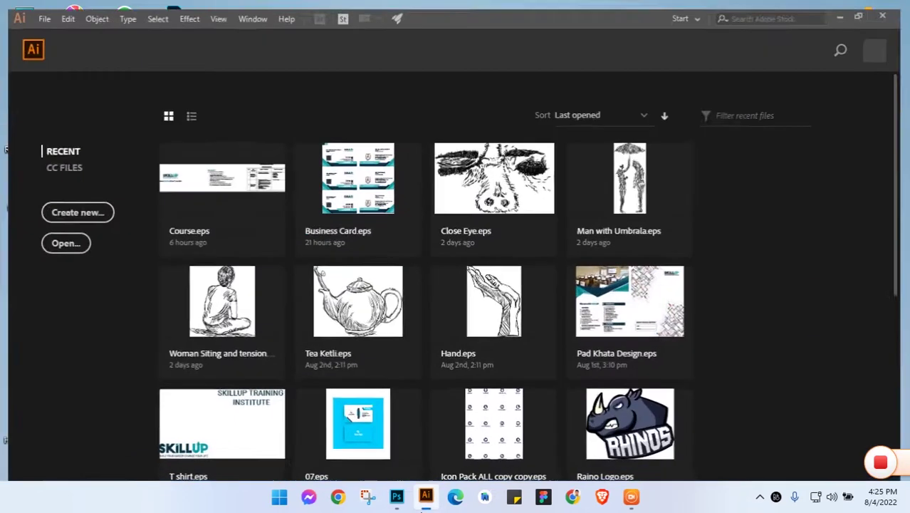
- Create a new blank document from the Web-Large 1920 × 1080 px preset
left_click(70, 207)
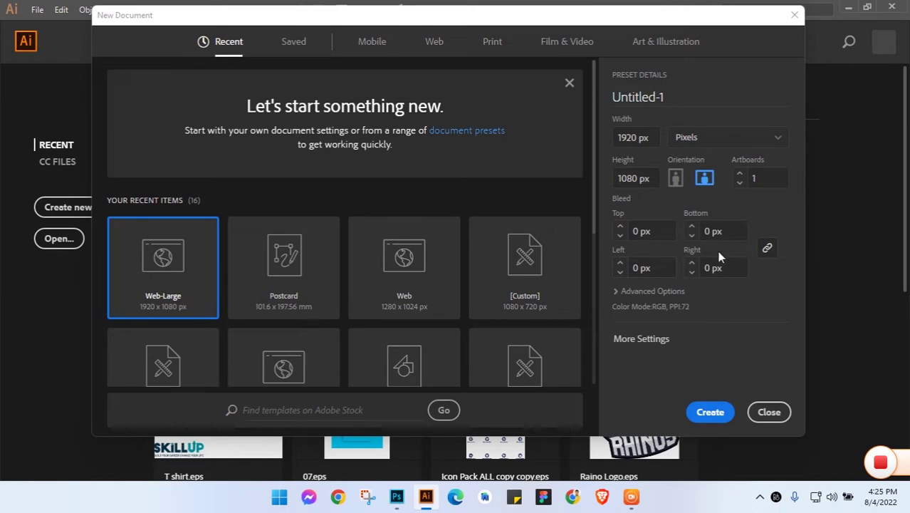
left_click(714, 415)
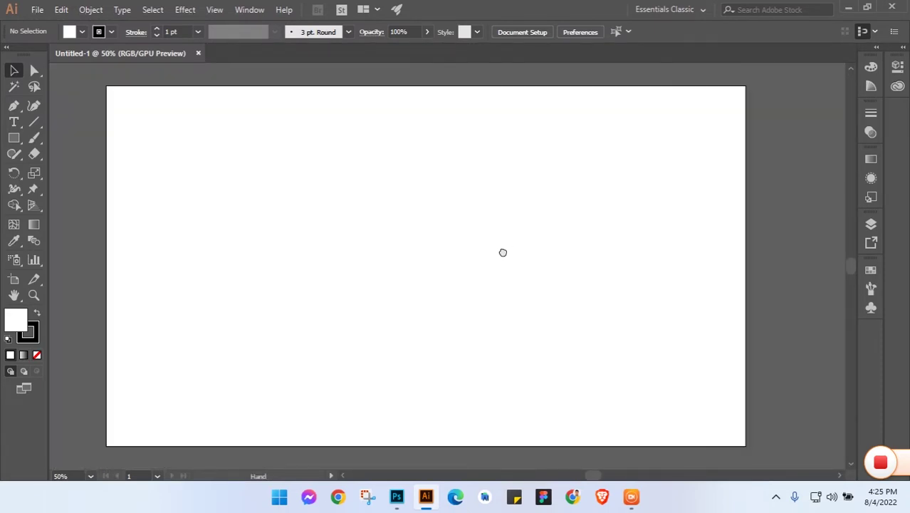
- Save the document to the Desktop as Skillup Logo.eps in Illustrator EPS format, accepting the EPS options
left_click(37, 10)
left_click(58, 119)
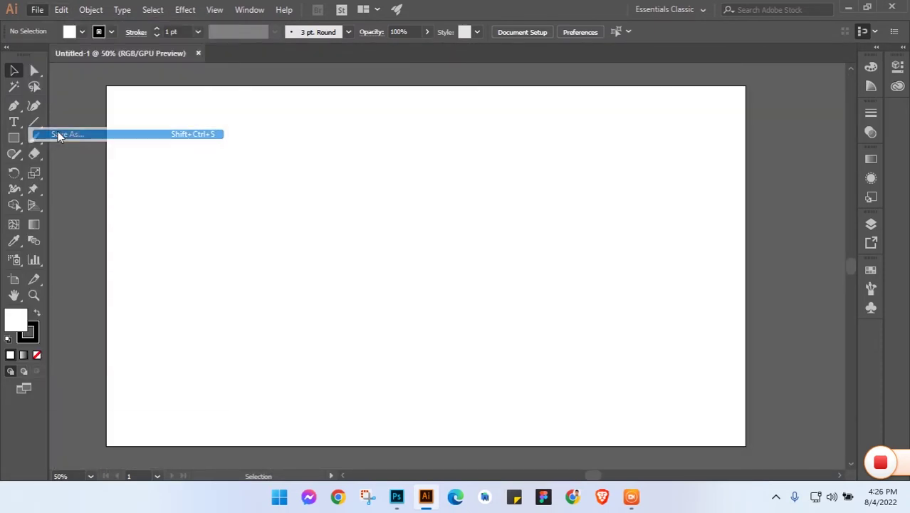
left_click(50, 111)
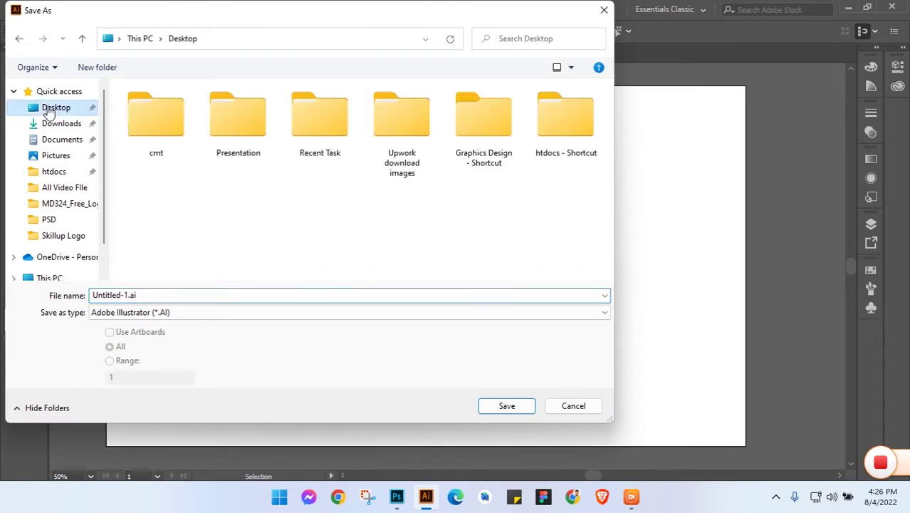
type("Skillup Logo")
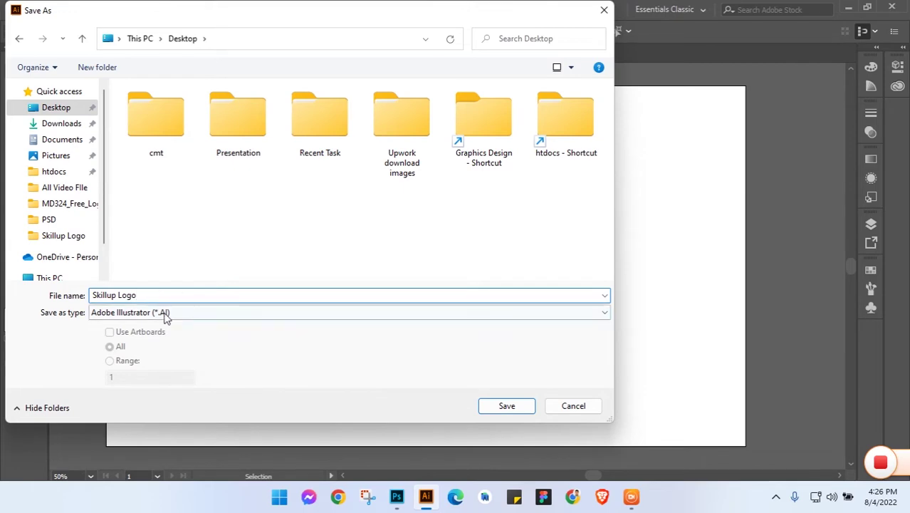
left_click(170, 312)
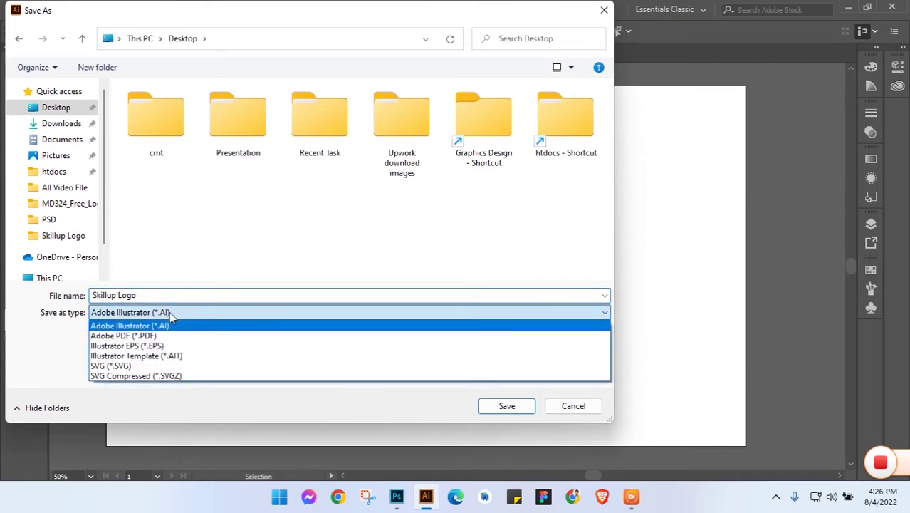
left_click(161, 347)
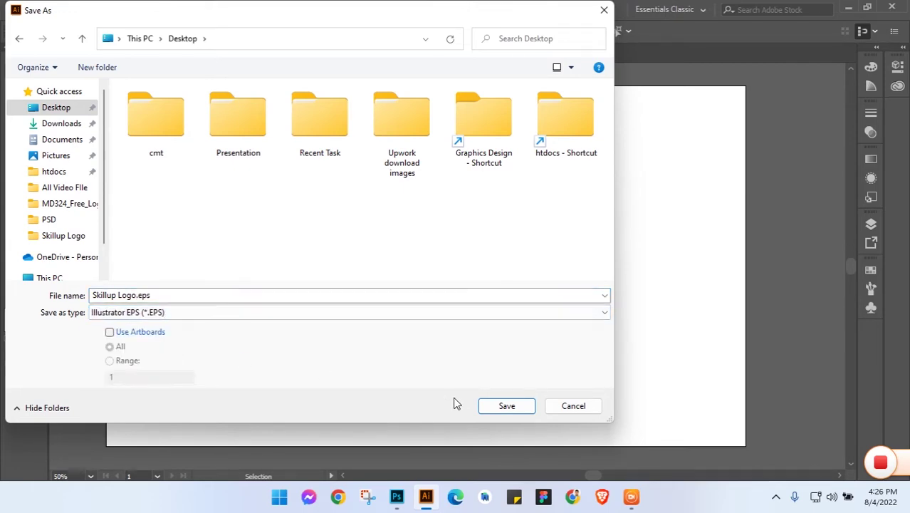
left_click(500, 406)
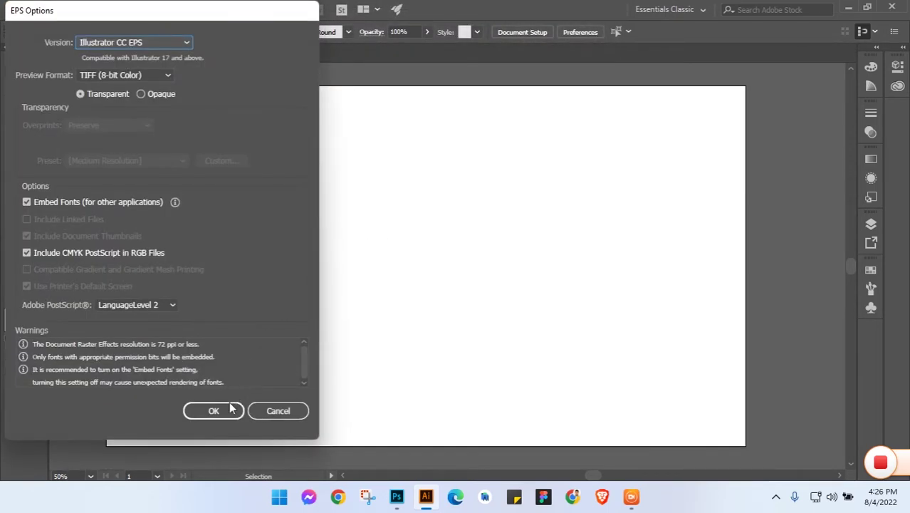
left_click(230, 409)
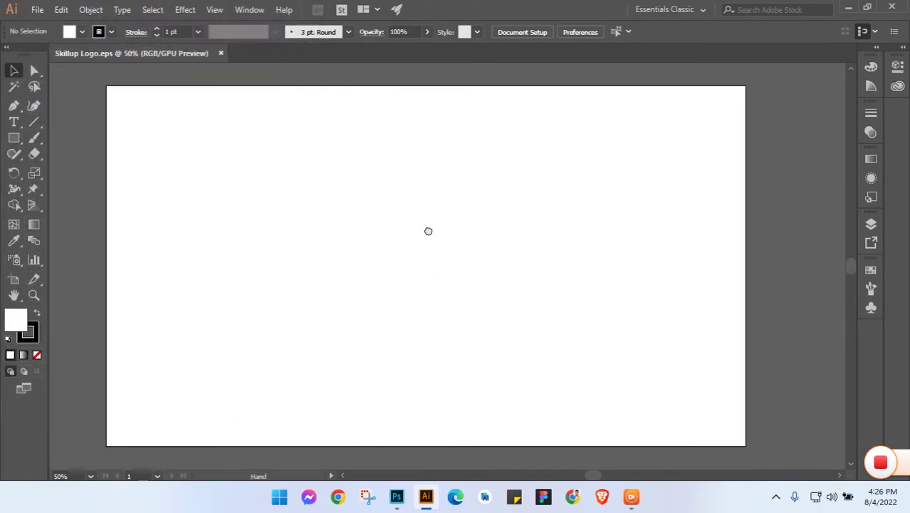
- Draw a square near the artboard's top-left with no stroke and navy #063347 fill
left_click_drag(428, 231, 423, 236)
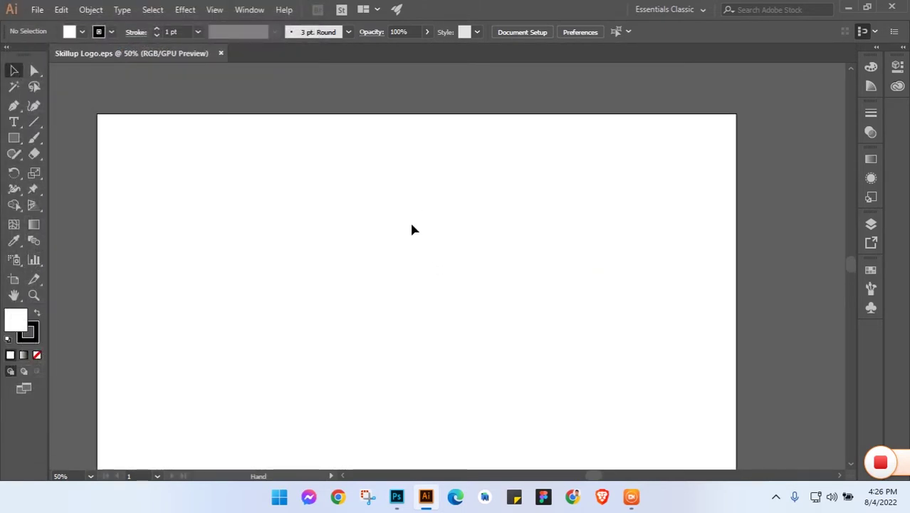
left_click(13, 138)
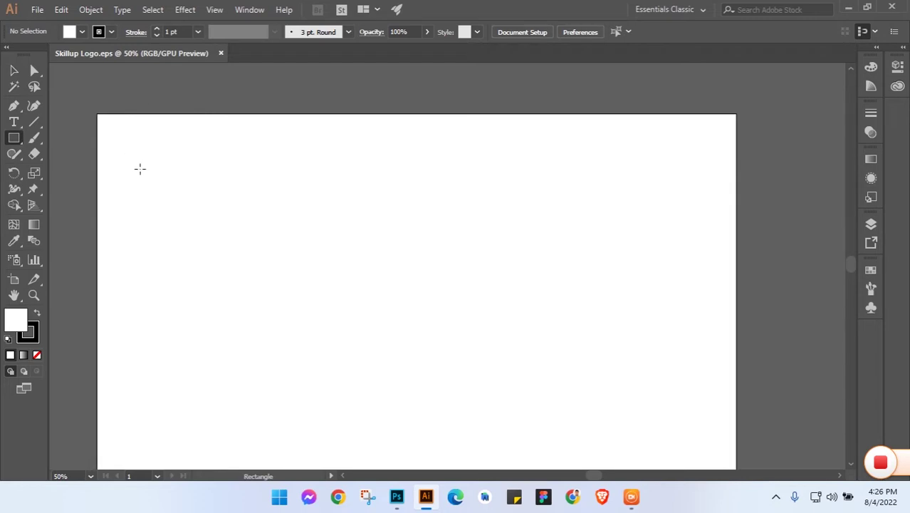
left_click_drag(136, 159, 157, 179)
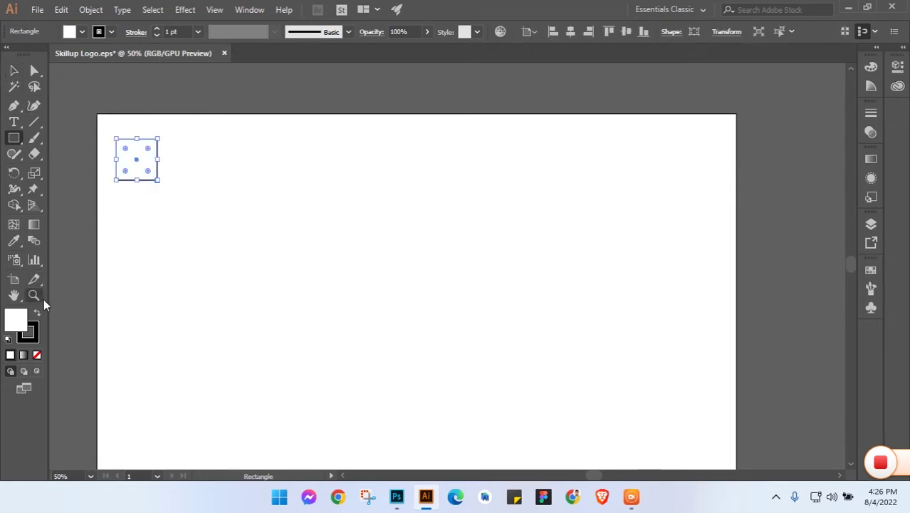
left_click(32, 334)
left_click(36, 355)
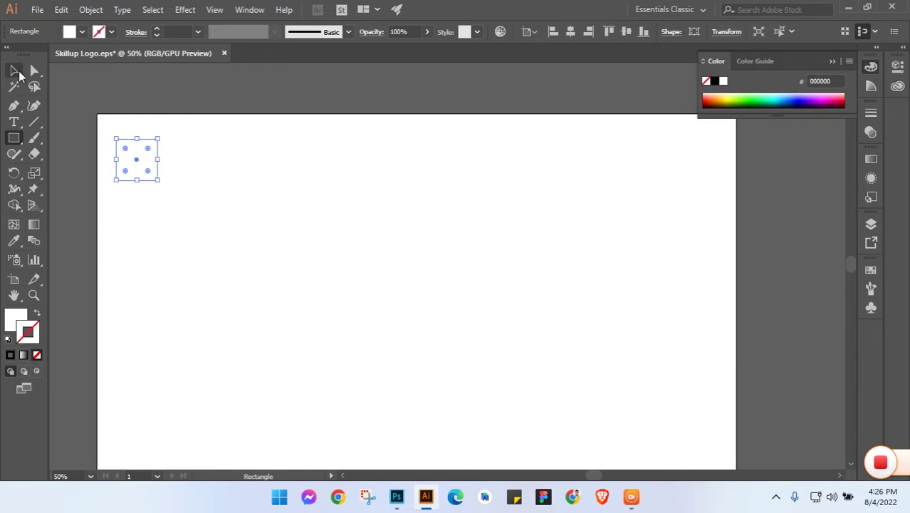
left_click(15, 71)
left_click(177, 230)
left_click(148, 163)
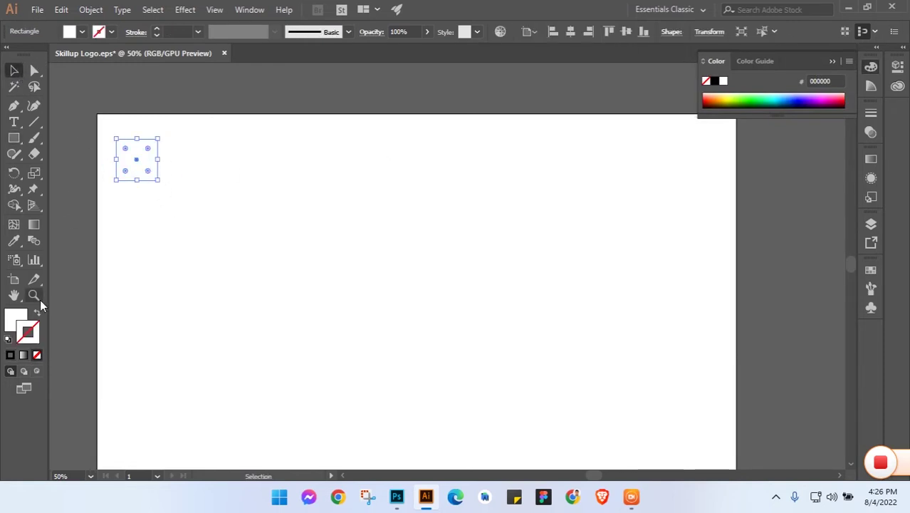
double_click(15, 317)
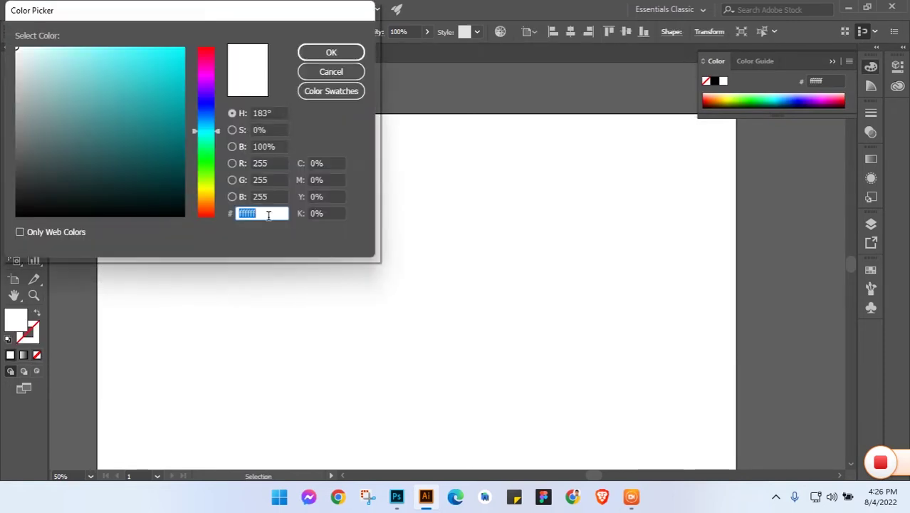
type("063347")
key("Return")
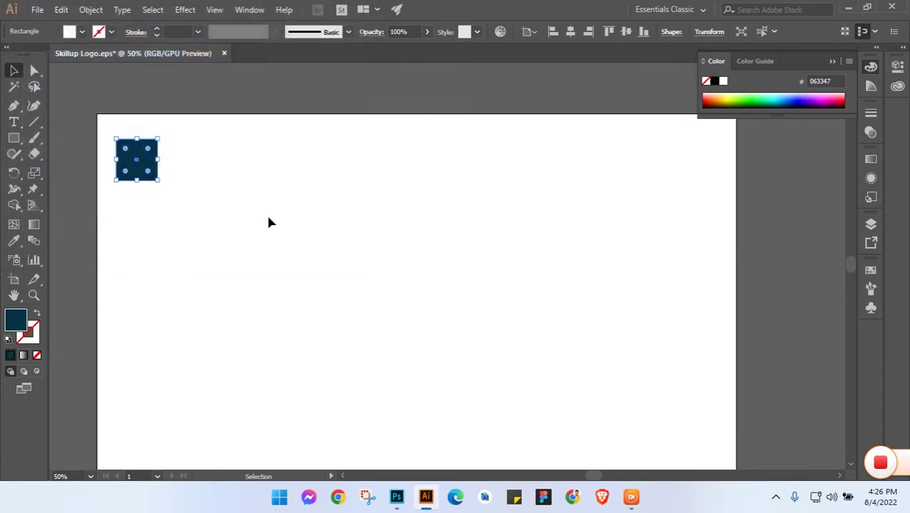
left_click(268, 222)
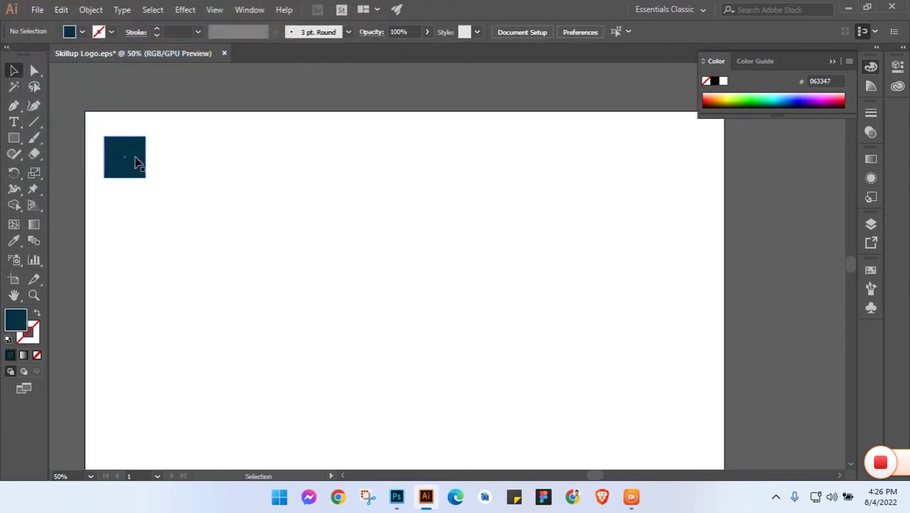
- Duplicate the navy square to its right and recolour the copy teal #009da7
left_click_drag(137, 162, 212, 167)
double_click(17, 319)
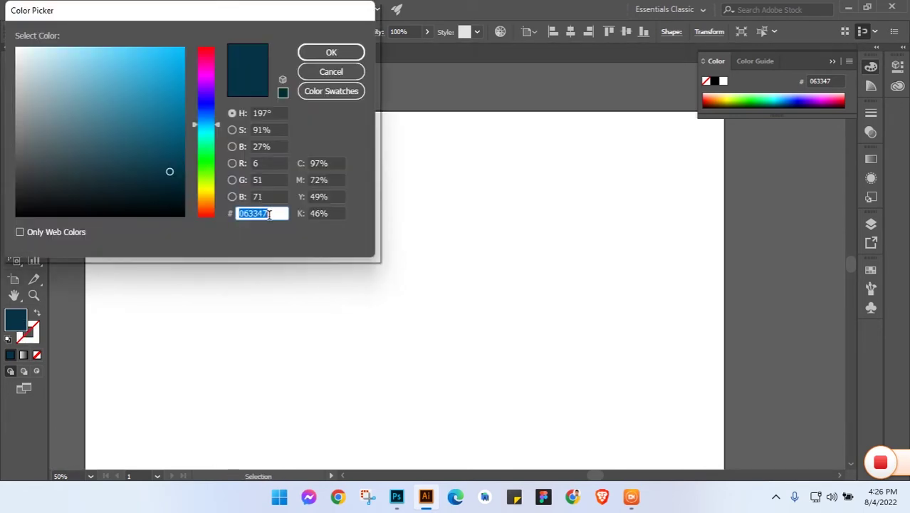
type("009da7")
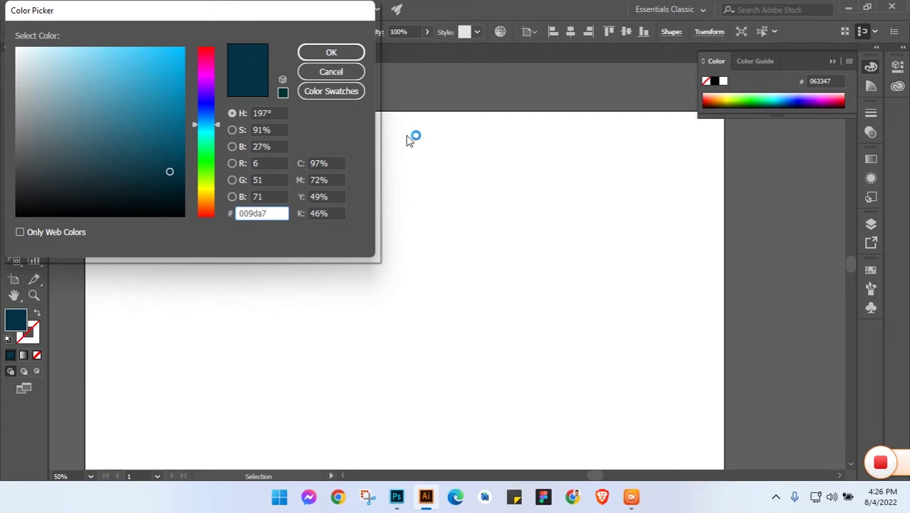
left_click(332, 53)
left_click_drag(445, 335, 438, 310)
left_click(833, 62)
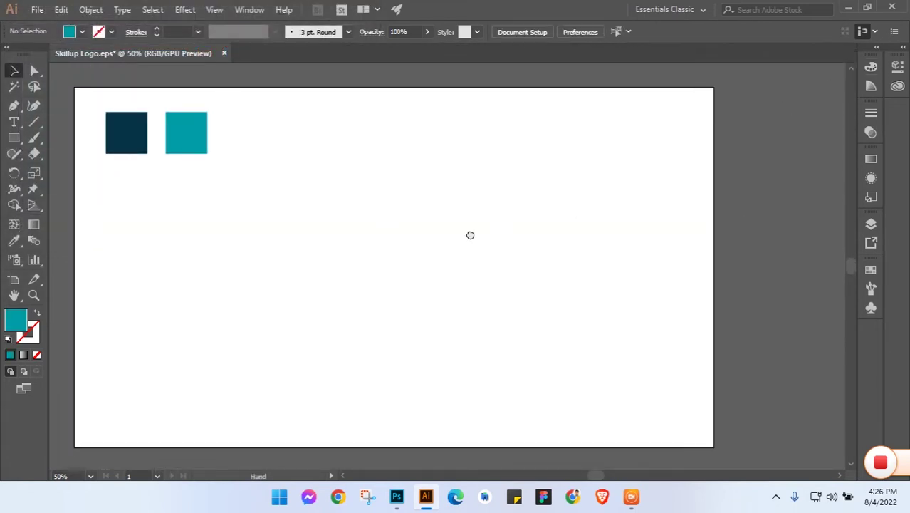
- Add an enlarged text object on the artboard reading SKILLUP
left_click(13, 122)
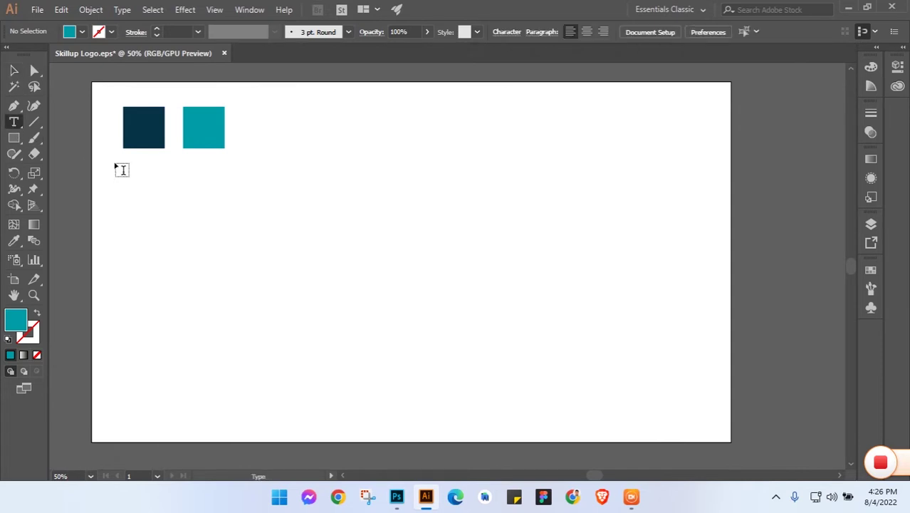
left_click(339, 258)
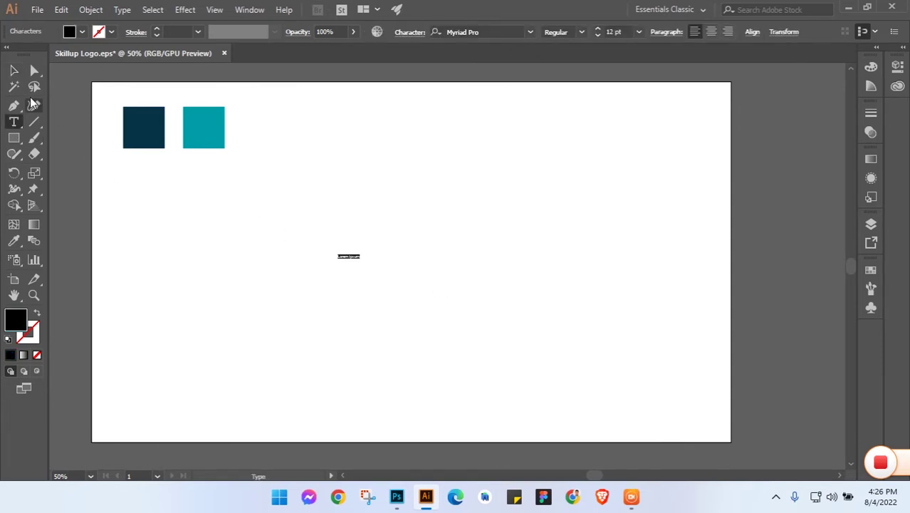
key("Escape")
left_click_drag(360, 251, 419, 207)
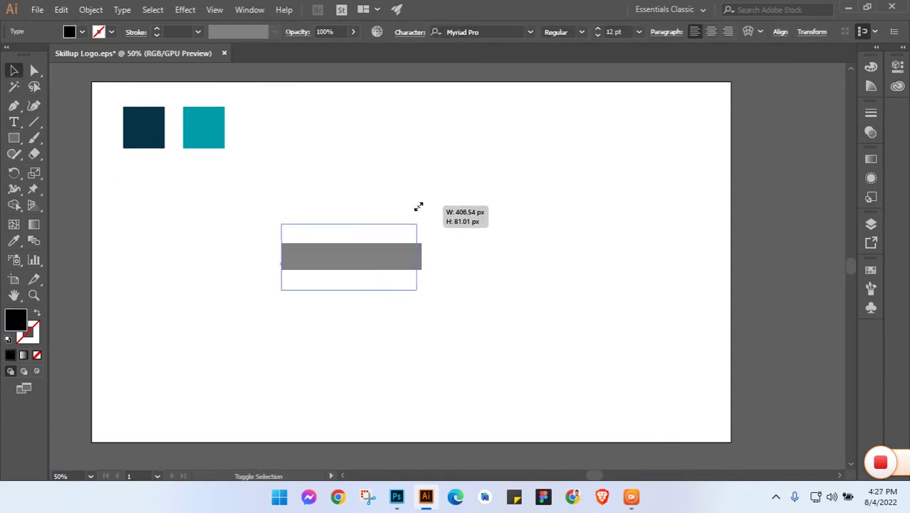
left_click(11, 126)
left_click(331, 265)
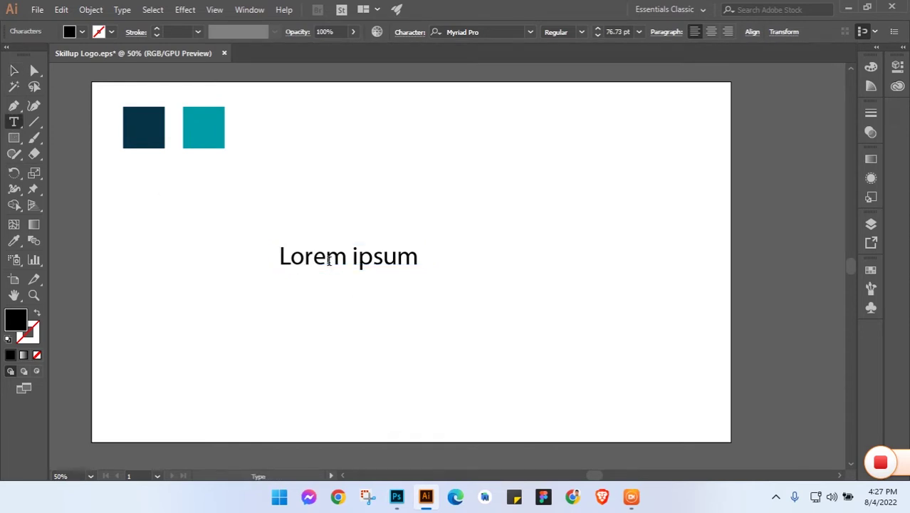
key("ctrl+a")
type("S")
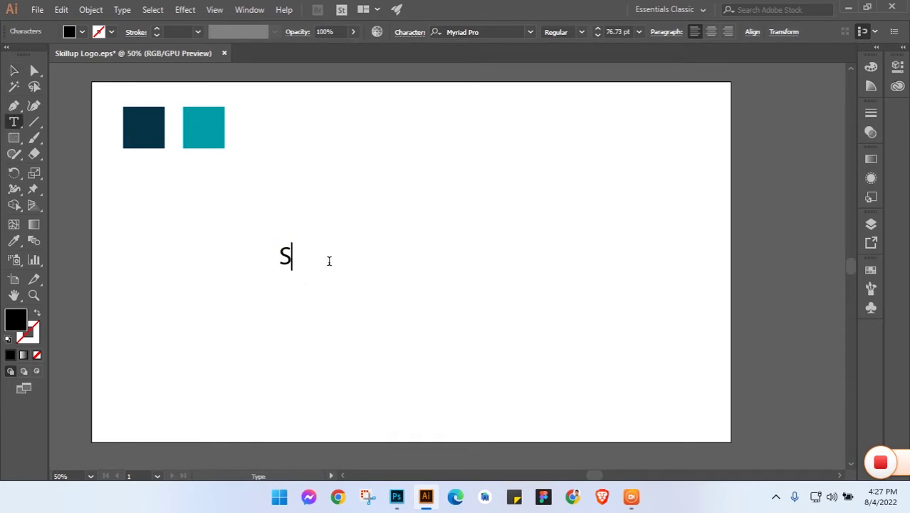
type("KILL")
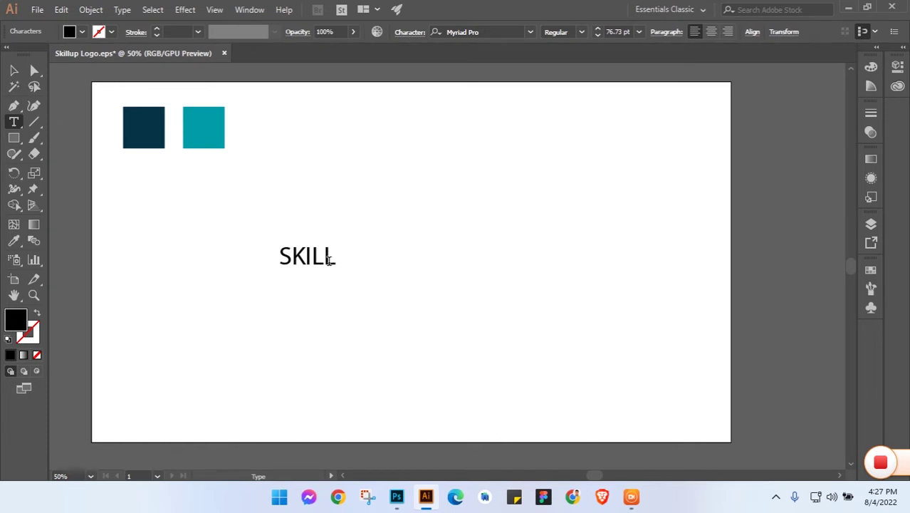
type("UP")
left_click(13, 70)
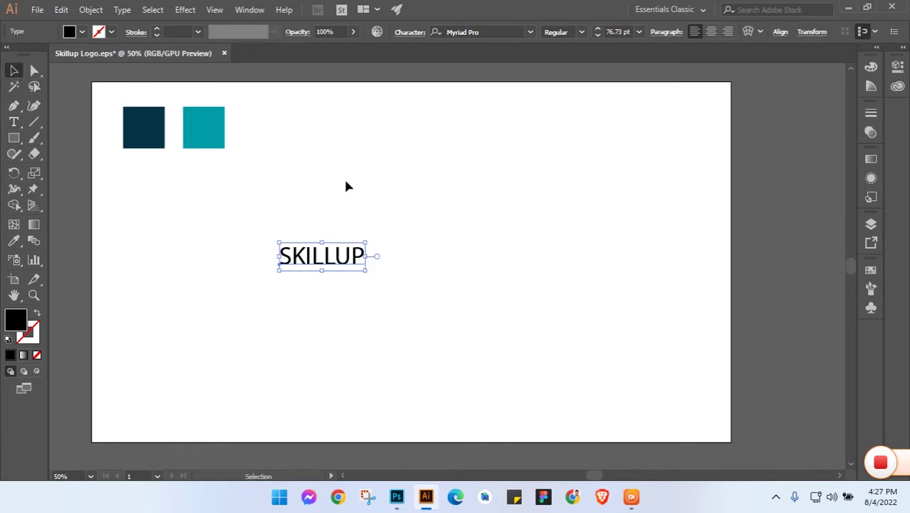
- Duplicate SKILLUP below itself and retype the copy as BUILD YOUR CAREER CHANGE YOUR LIFE
scroll(348, 186, "down", 1)
left_click_drag(340, 218, 338, 254)
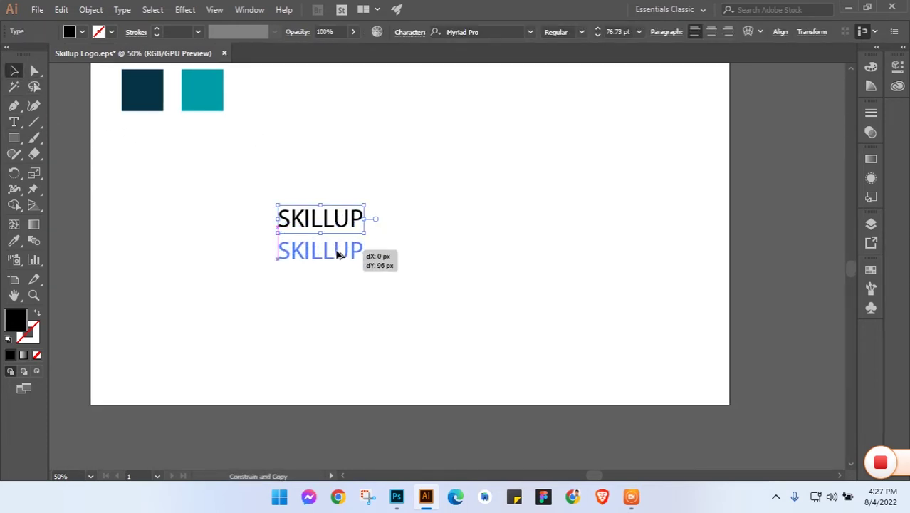
double_click(346, 254)
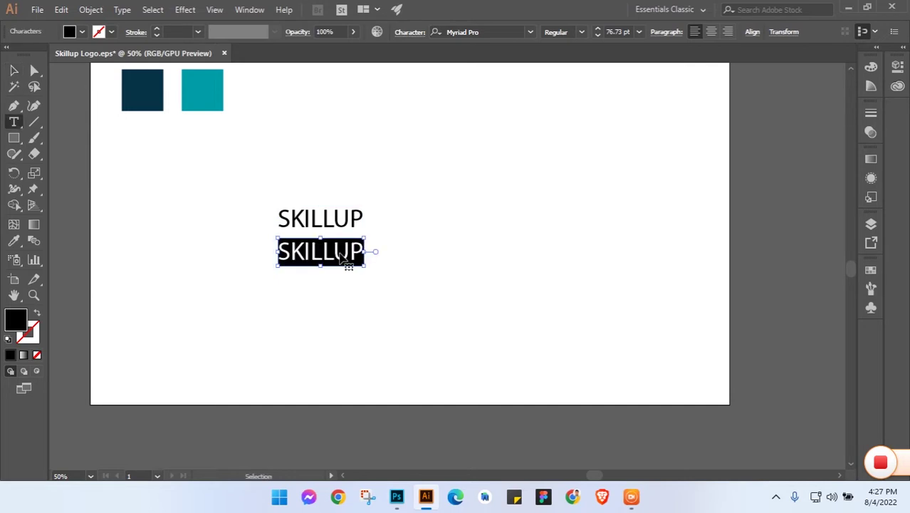
type("B")
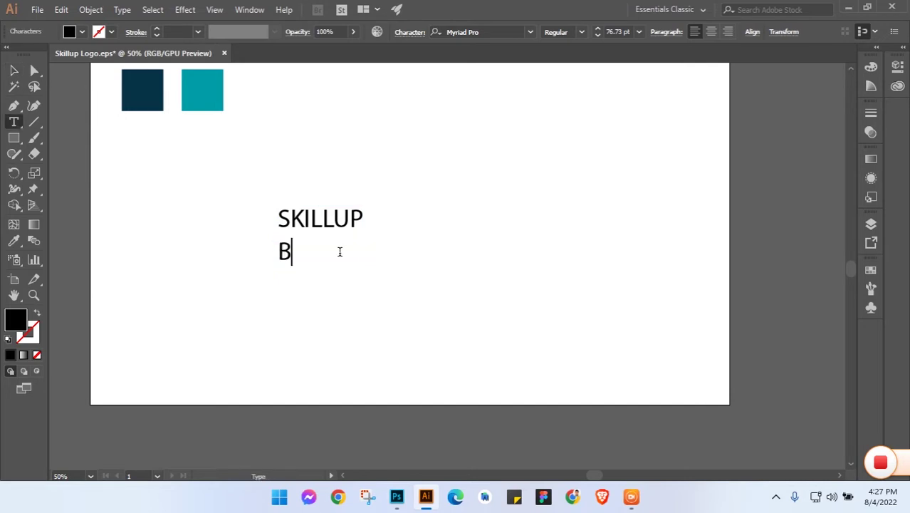
type("UI")
type("LD")
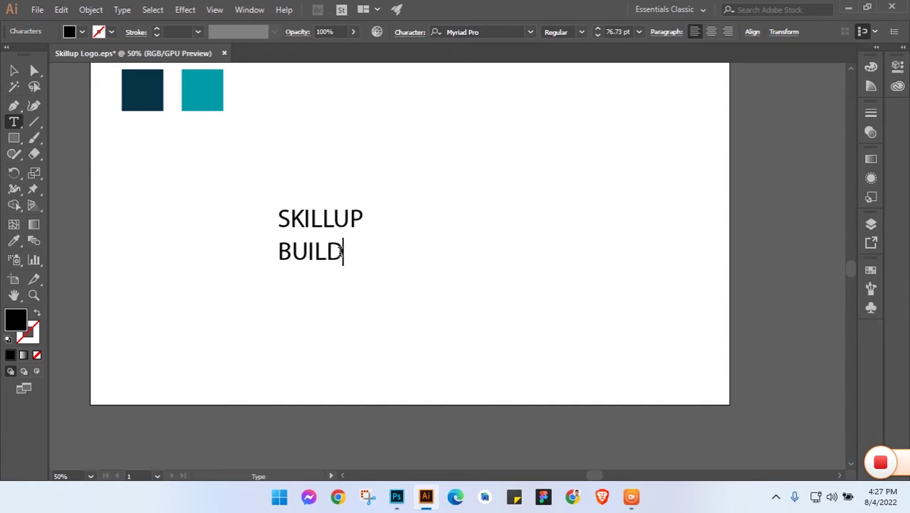
type(" YOUR ")
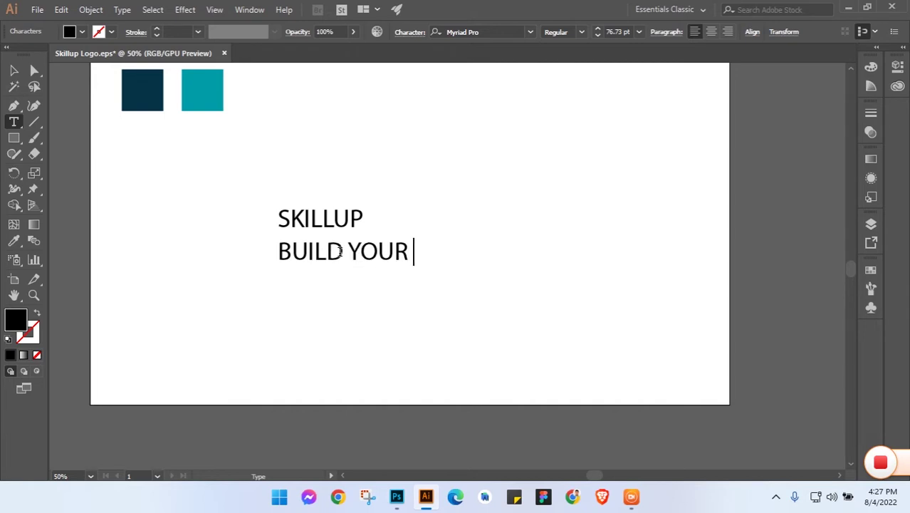
type("CAR")
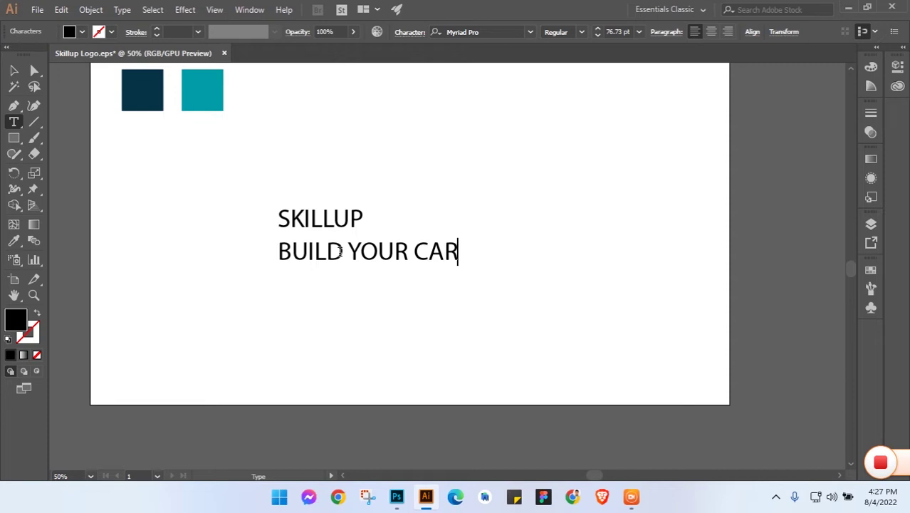
type("EER ")
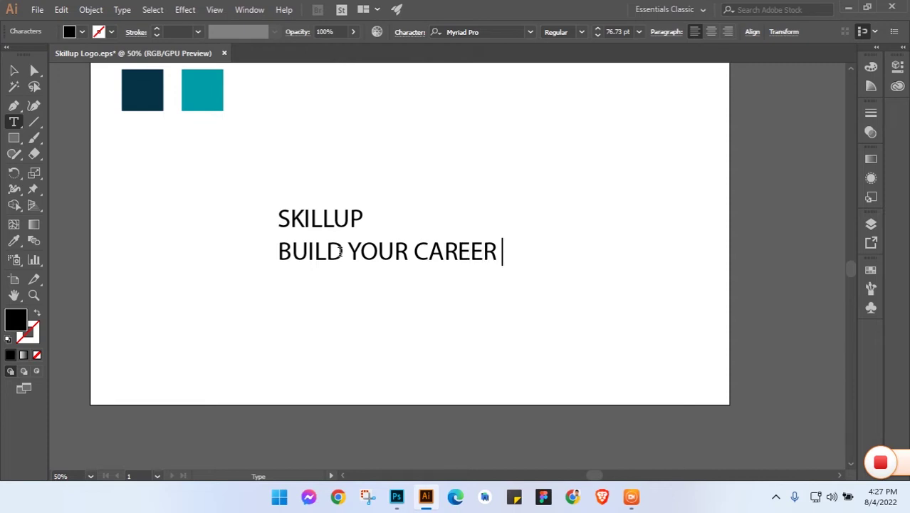
type("CHANGE ")
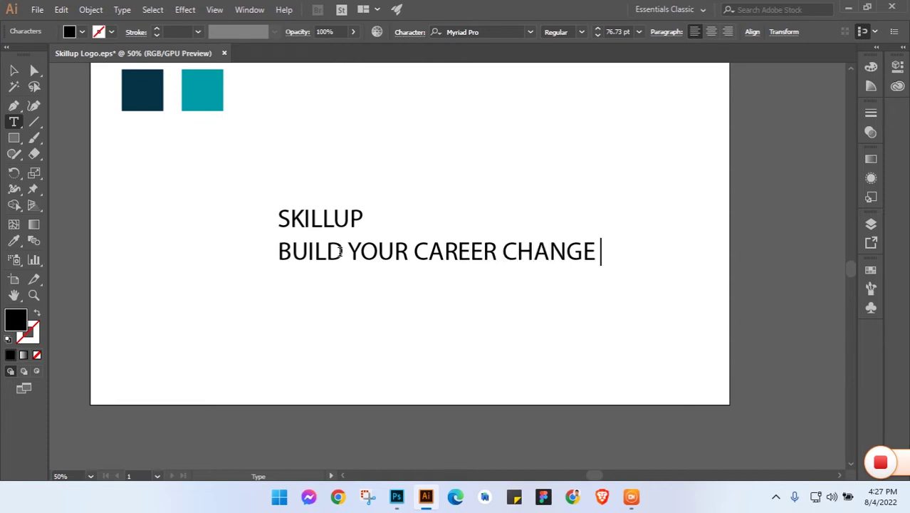
type("YOUR LI")
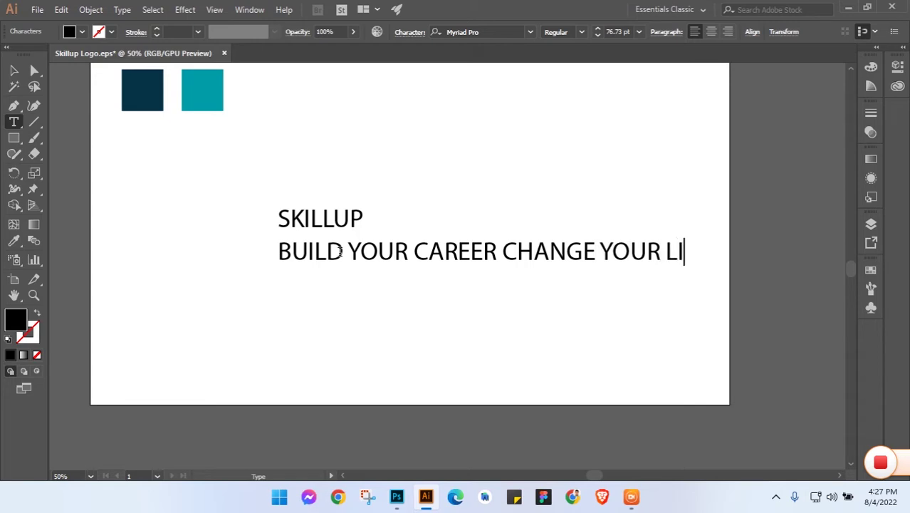
type("FE")
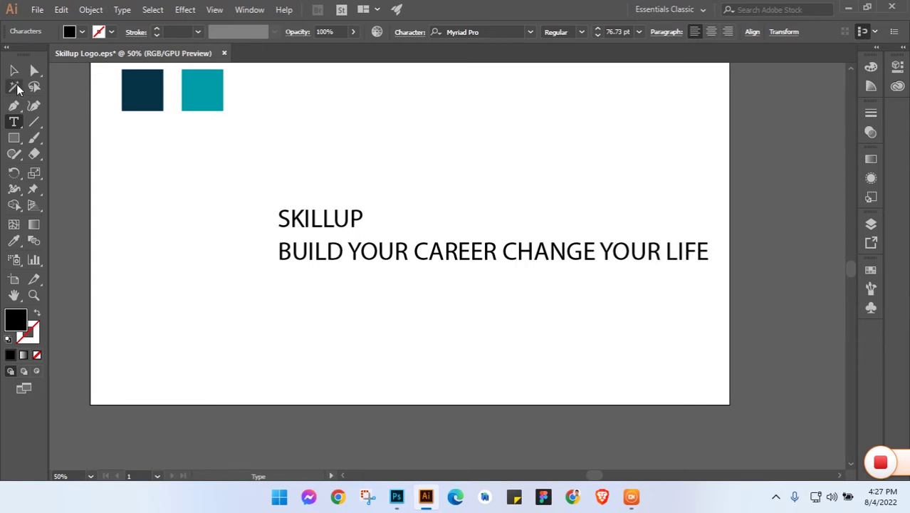
- Move the BUILD YOUR CAREER CHANGE YOUR LIFE tagline lower and left on the artboard
left_click(13, 70)
left_click(363, 171)
left_click_drag(419, 208, 355, 289)
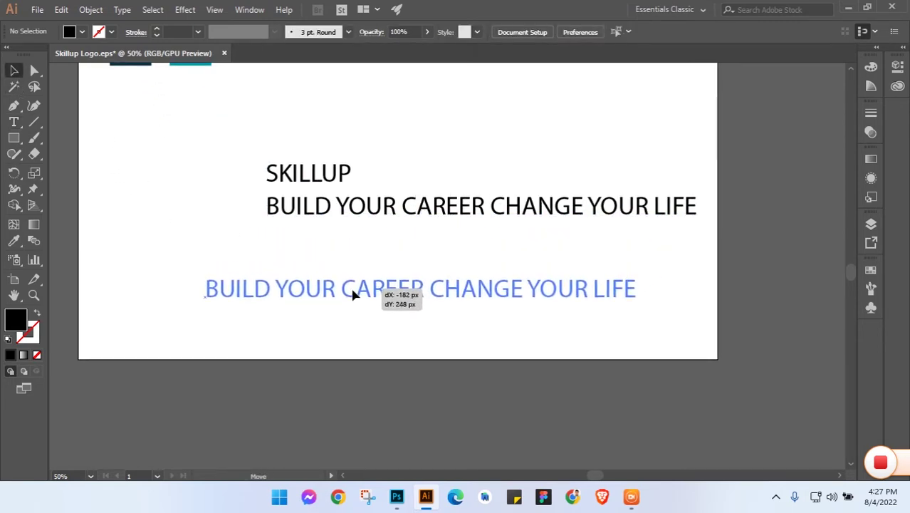
scroll(338, 230, "up", 2)
- Scale SKILLUP up to about 209 pt and position it above the tagline
left_click(296, 239)
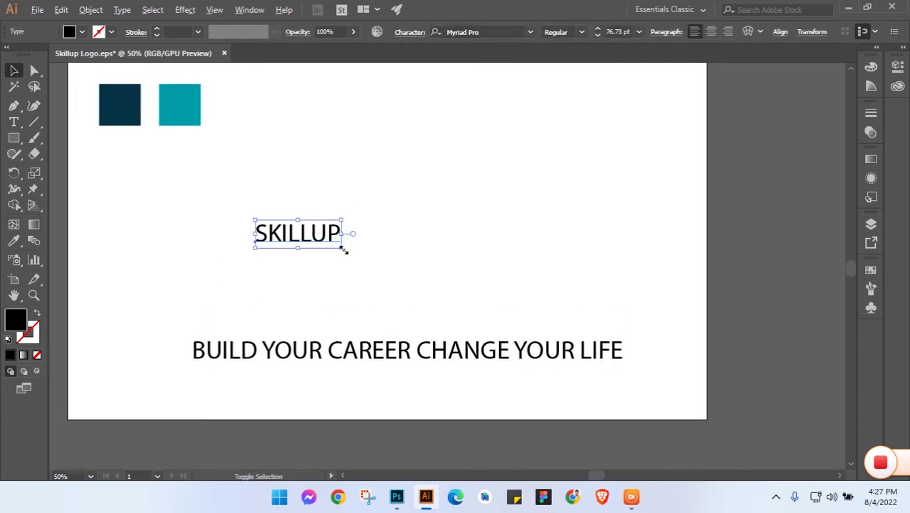
left_click_drag(343, 248, 417, 290)
left_click_drag(372, 250, 484, 213)
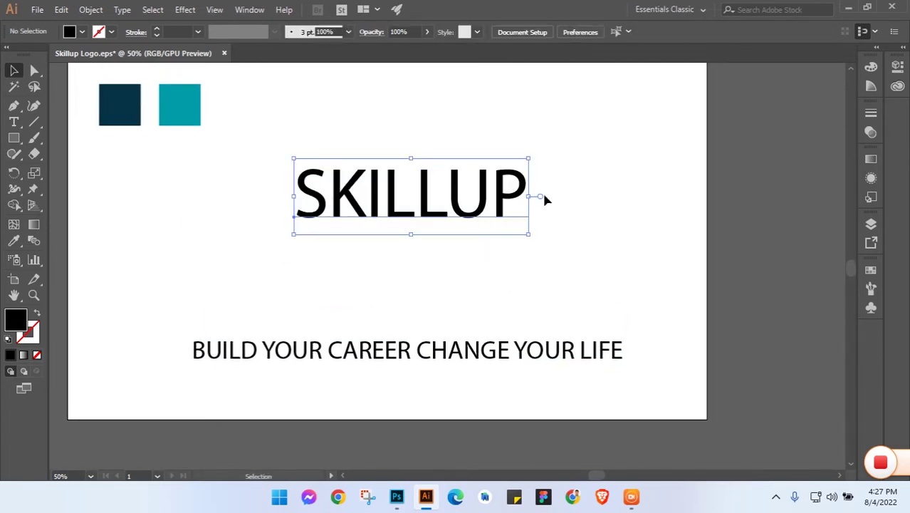
left_click(545, 197)
scroll(485, 243, "up", 1)
left_click(484, 242)
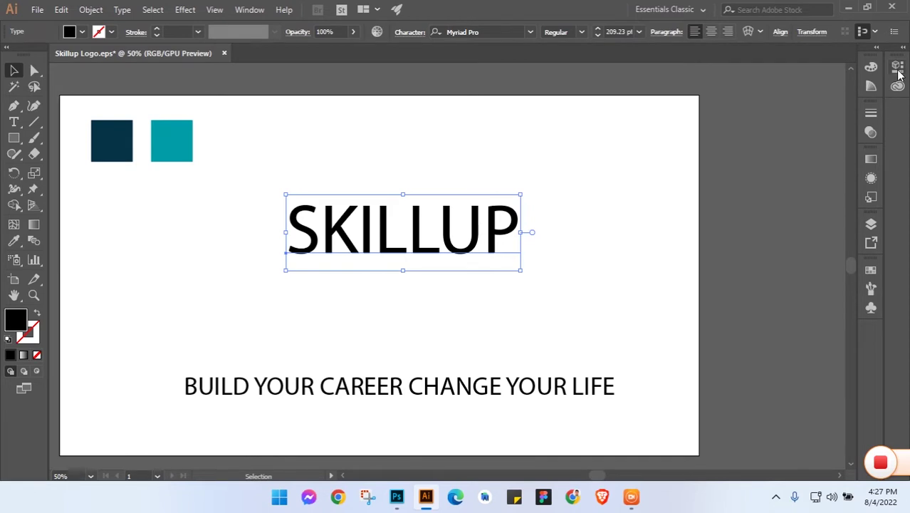
- Change SKILLUP's font to Big John in the Properties panel and nudge it slightly left
left_click(897, 67)
left_click(788, 318)
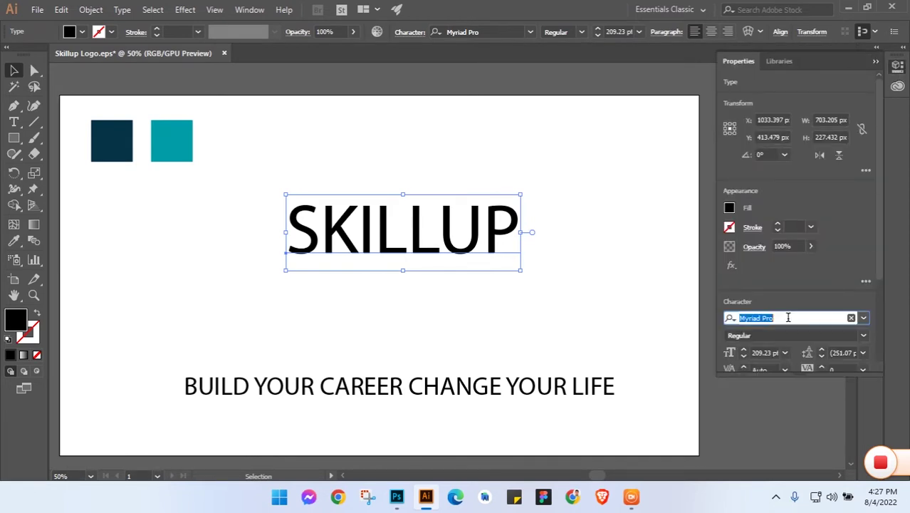
type("Bih")
key("BackSpace")
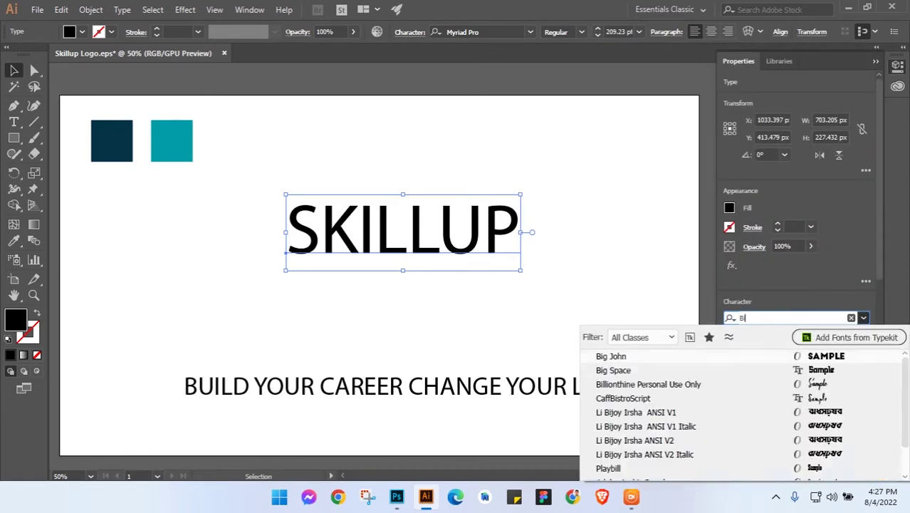
type("g")
left_click(611, 355)
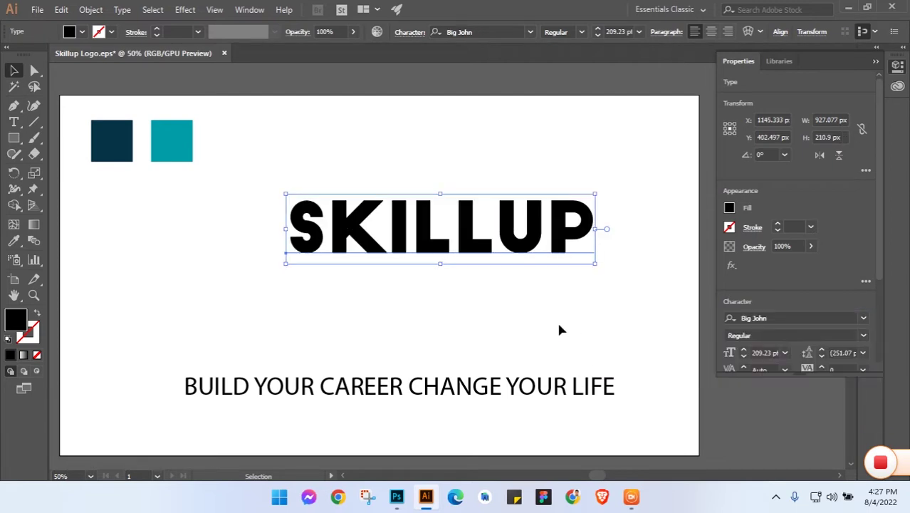
left_click(552, 318)
left_click_drag(526, 210, 482, 242)
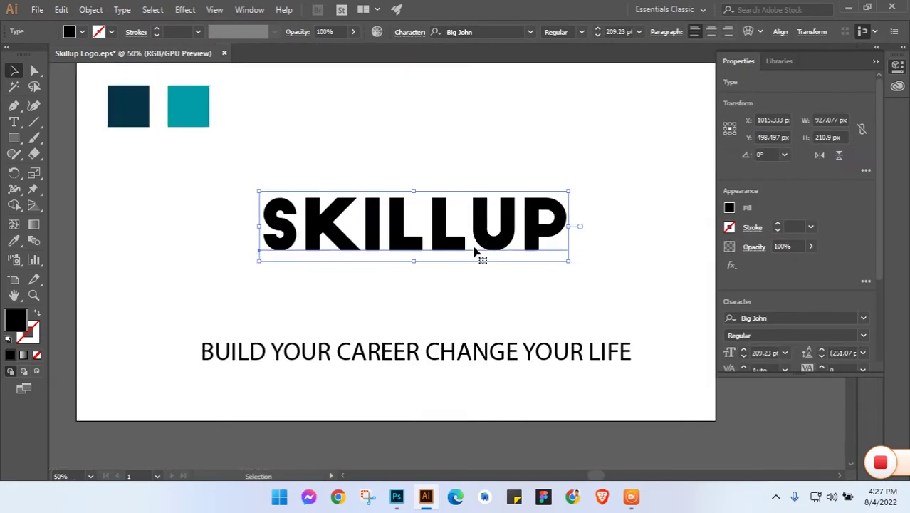
- Convert the SKILLUP headline to outlines with Create Outlines
right_click(488, 237)
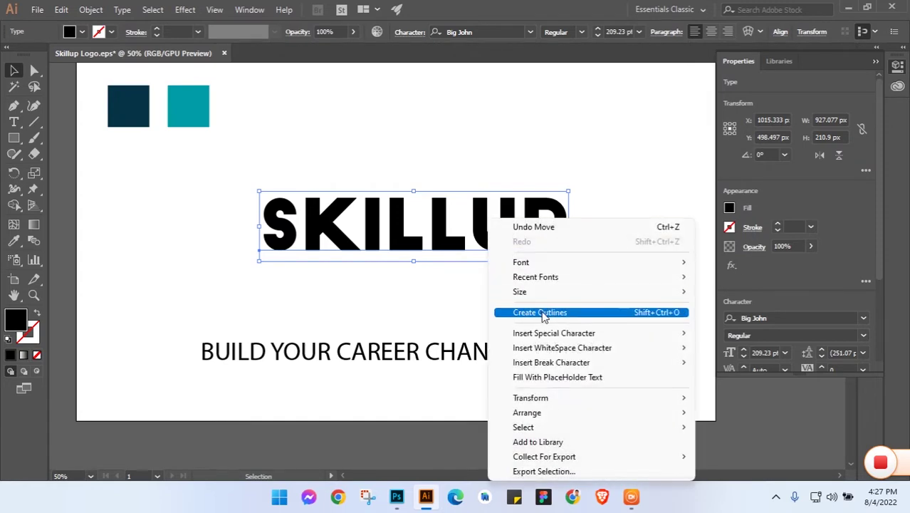
left_click(492, 314)
left_click(502, 283)
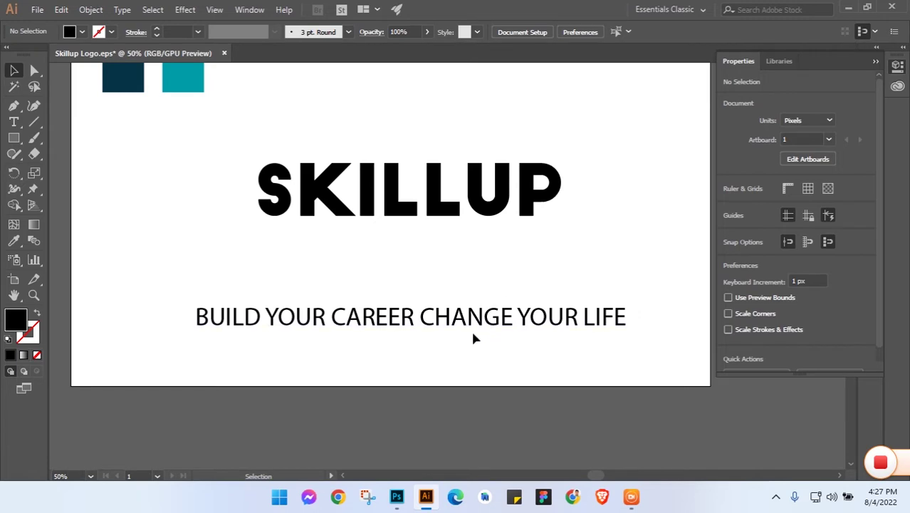
- Set the BUILD YOUR CAREER CHANGE YOUR LIFE tagline in the Lato font
left_click(605, 318)
left_click(803, 318)
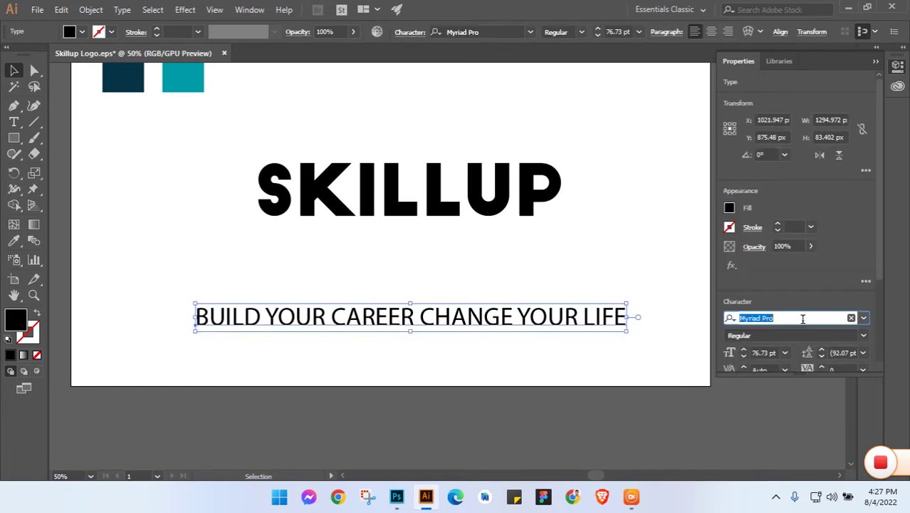
type("lato")
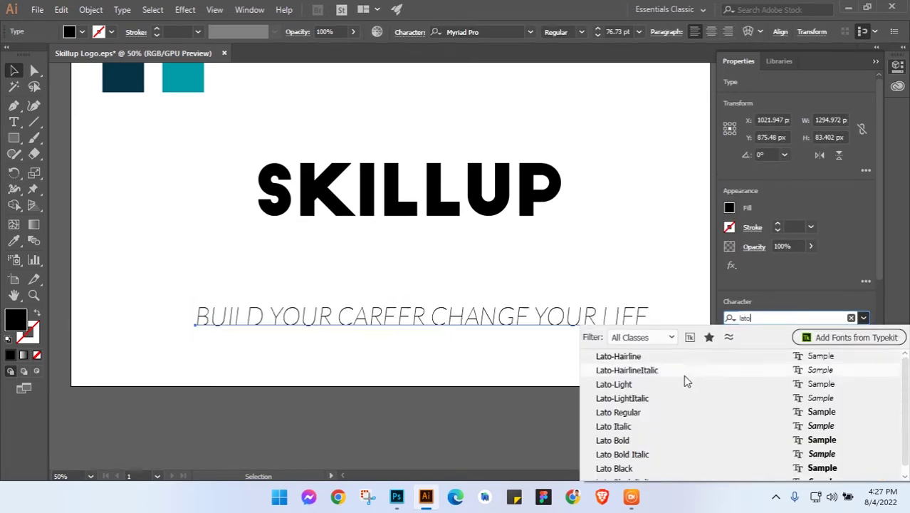
left_click(625, 416)
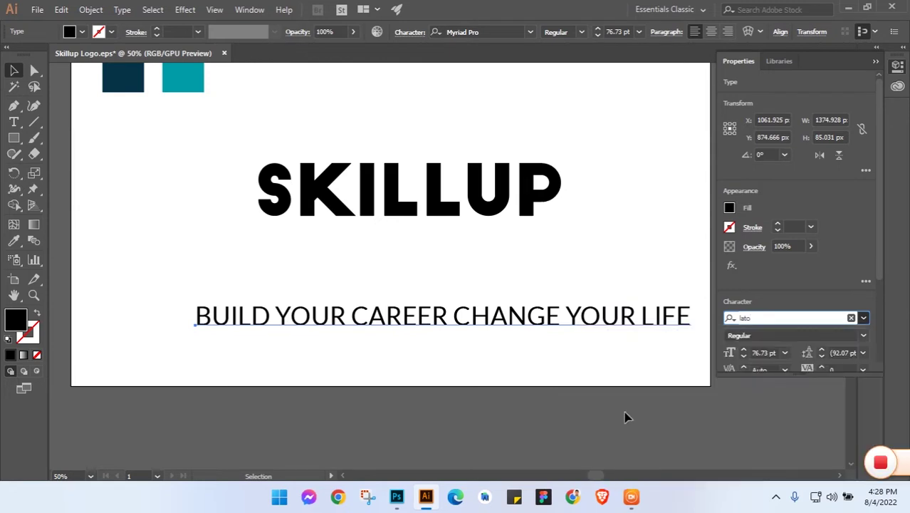
left_click(603, 381)
scroll(549, 377, "up", 2)
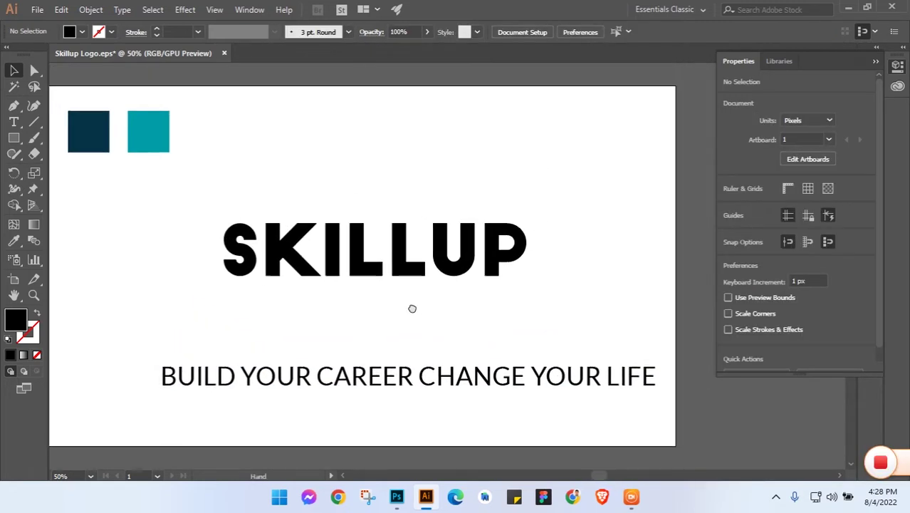
scroll(410, 309, "up", 2)
scroll(399, 247, "down", 1)
left_click(420, 254)
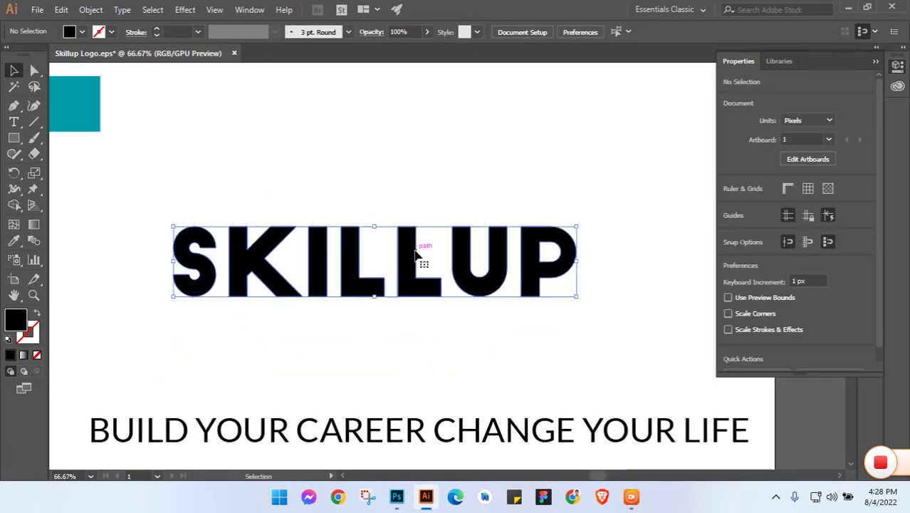
right_click(419, 256)
left_click(467, 369)
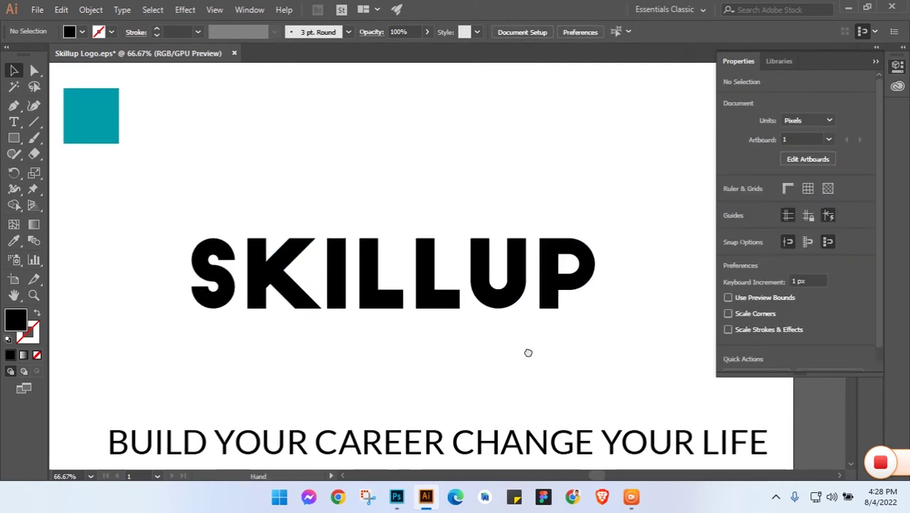
left_click(339, 258)
scroll(340, 258, "up", 1)
scroll(339, 257, "up", 1)
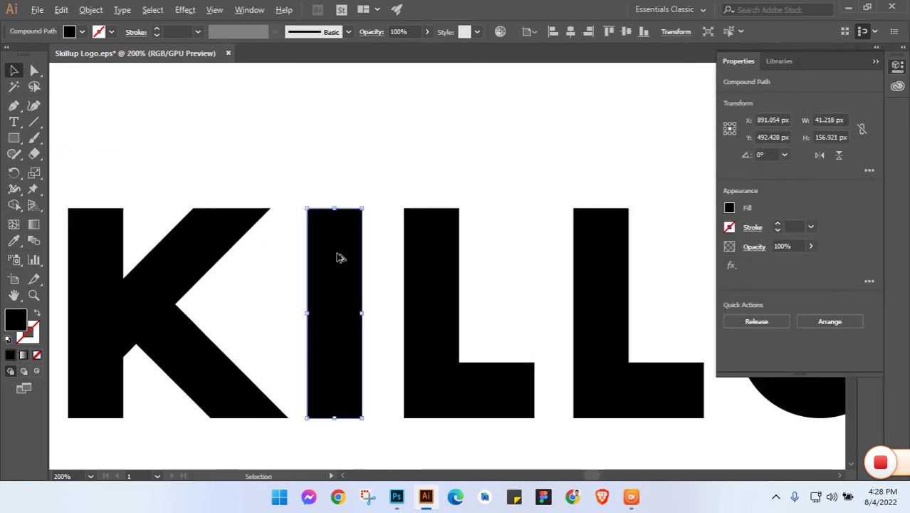
scroll(431, 179, "down", 1)
left_click(431, 178)
scroll(432, 178, "down", 2)
scroll(449, 181, "right", 3)
scroll(449, 182, "up", 1)
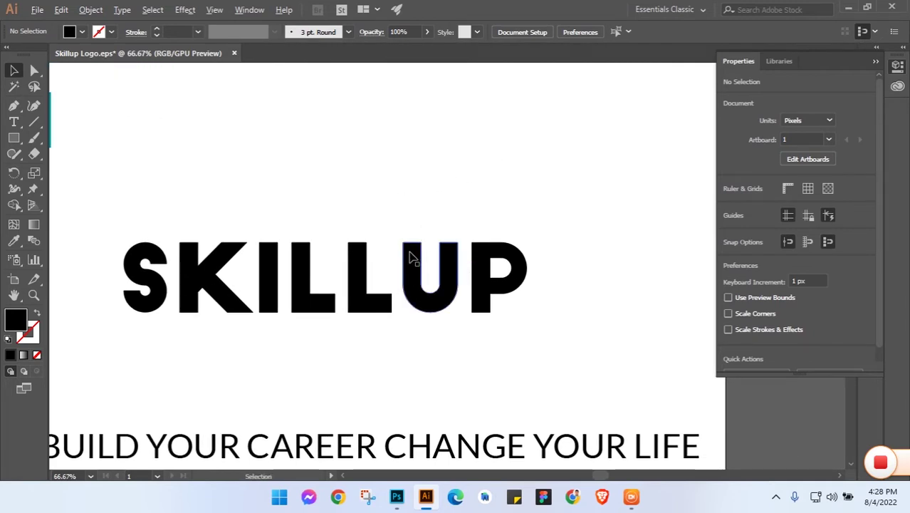
scroll(406, 258, "up", 4)
scroll(406, 258, "down", 3)
scroll(433, 163, "up", 1)
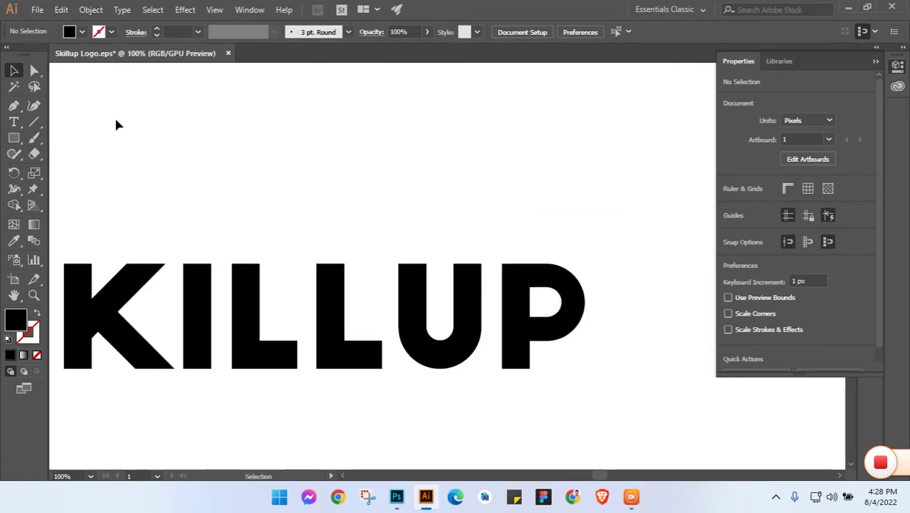
left_click(34, 69)
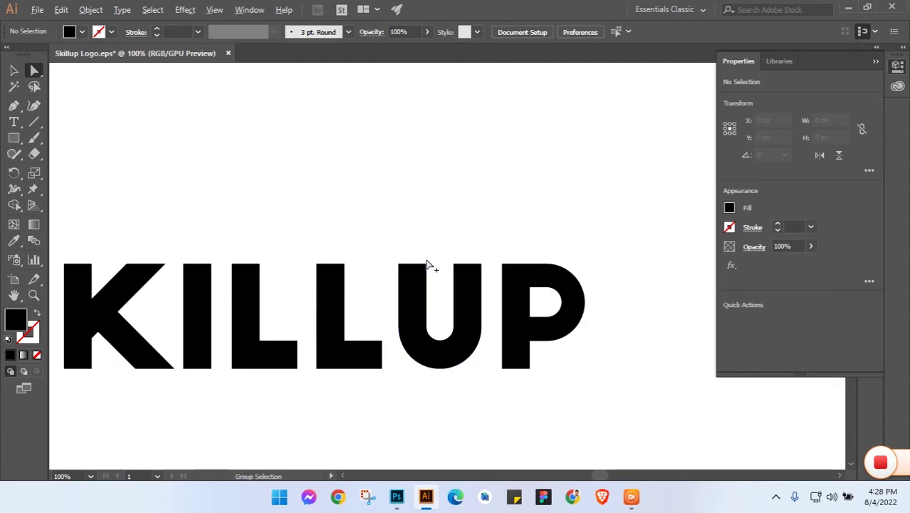
scroll(428, 261, "up", 1)
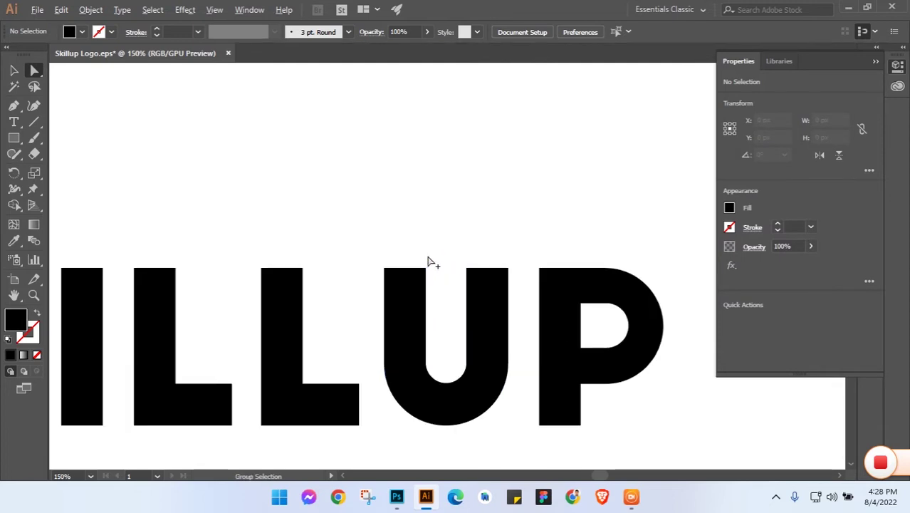
scroll(428, 261, "down", 1)
scroll(436, 246, "down", 1)
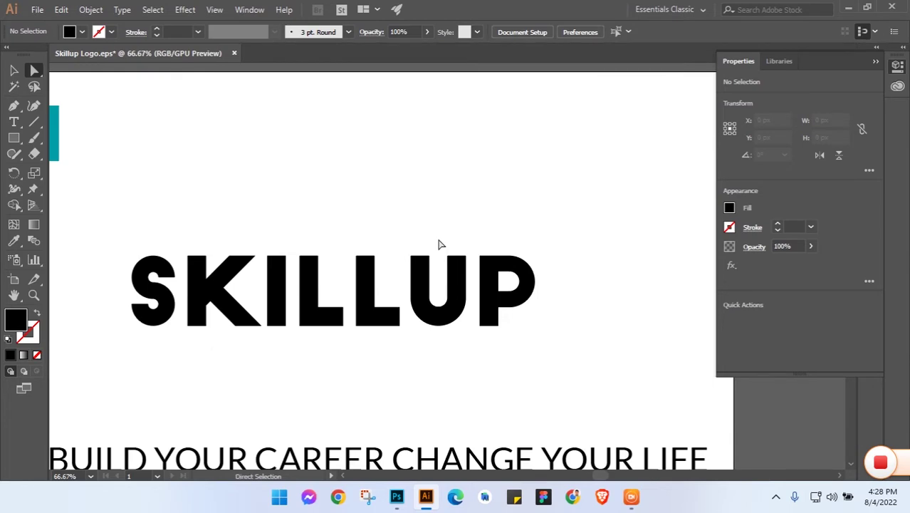
scroll(439, 246, "down", 1)
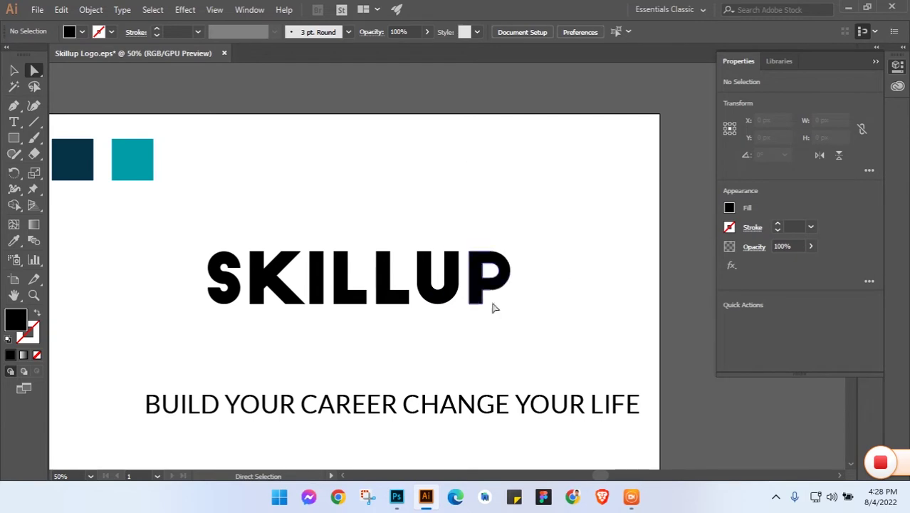
- Select the U's top-right anchors and nudge them upward to extend its right stem
left_click_drag(491, 309, 514, 236)
scroll(470, 187, "up", 4)
scroll(471, 187, "down", 1)
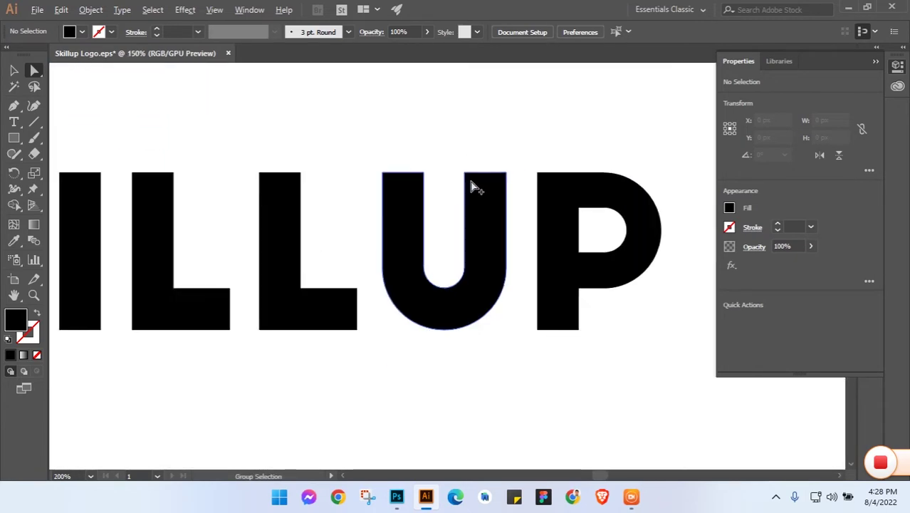
scroll(471, 187, "down", 1)
left_click(473, 185)
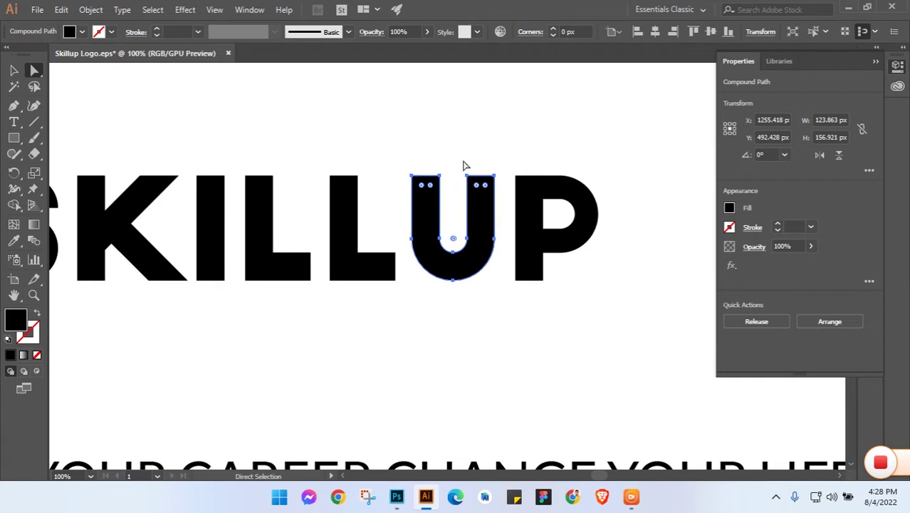
left_click_drag(452, 148, 498, 186)
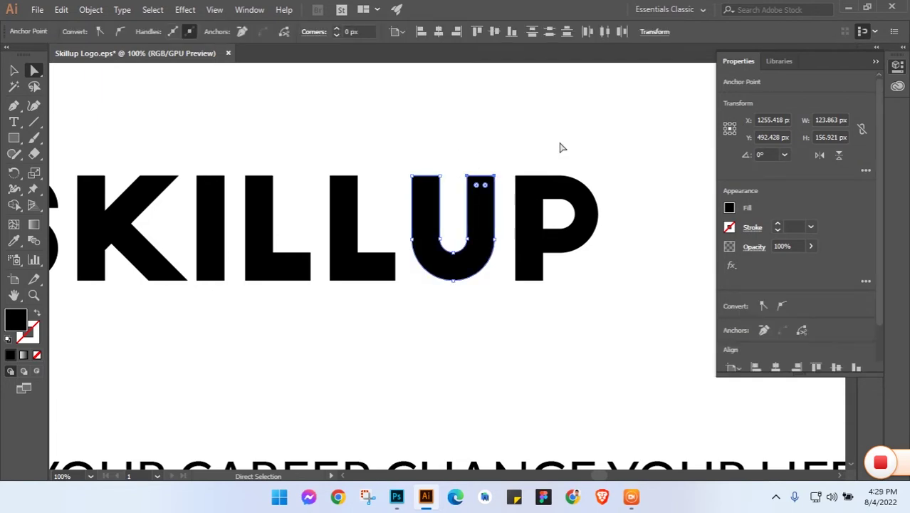
key("Up")
key("Up")
key("Up")
key("Up")
key("Up")
key("Up")
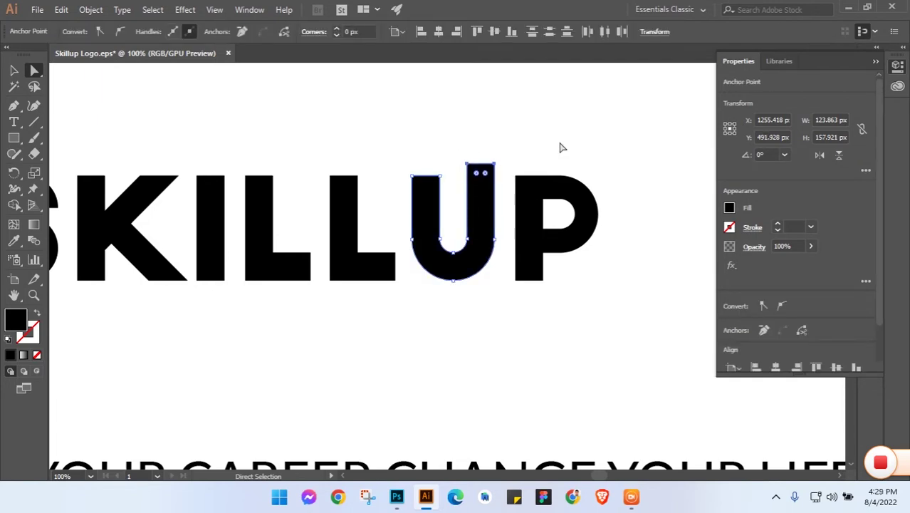
key("Up")
key("Up")
key("Up")
key("Up")
key("Up")
key("Up")
key("Up")
key("Up")
key("Up")
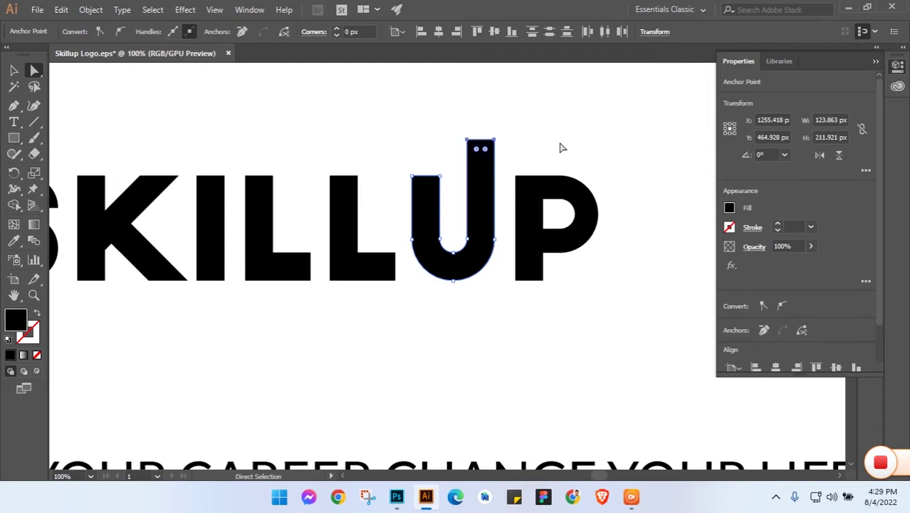
key("Down")
key("Down")
key("Down")
left_click(560, 147)
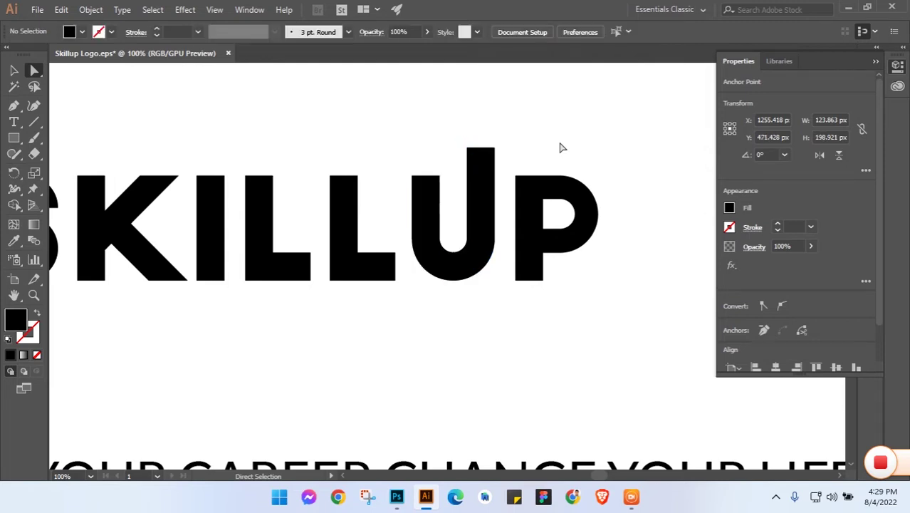
scroll(556, 153, "up", 3)
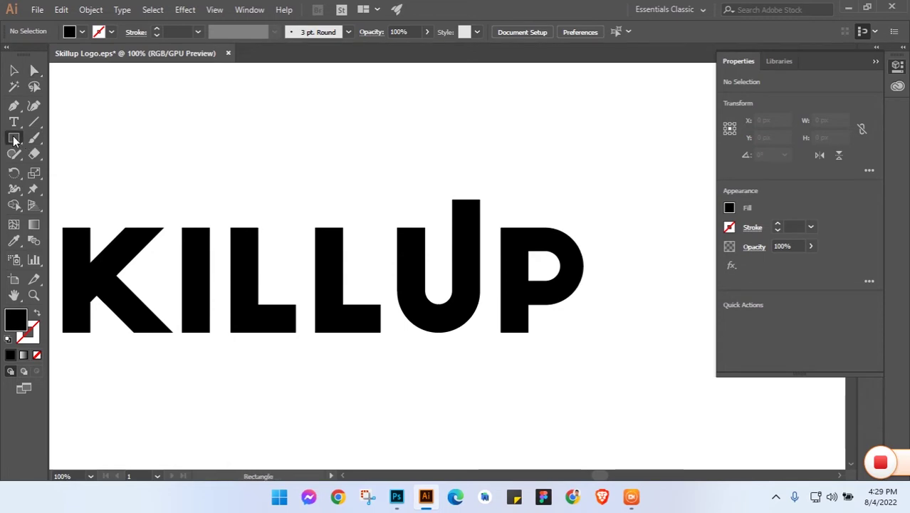
- Draw a 3-point star triangle, rotate it 180°, and place it atop the U's raised stem
left_click_drag(13, 138, 71, 203)
left_click(384, 165)
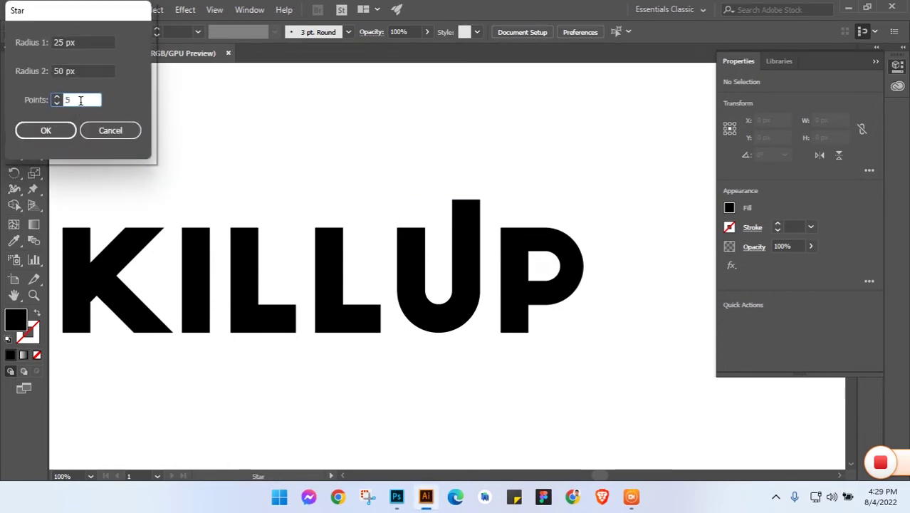
type("3")
left_click(46, 130)
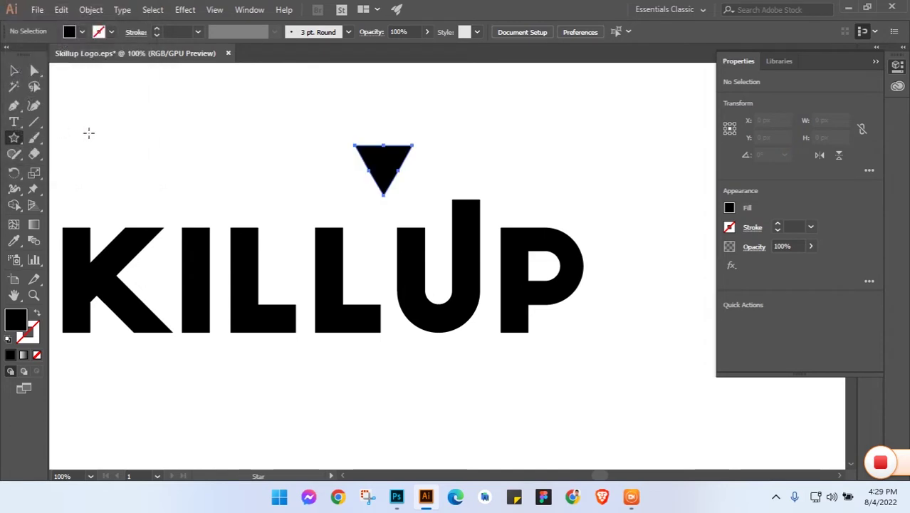
left_click(9, 74)
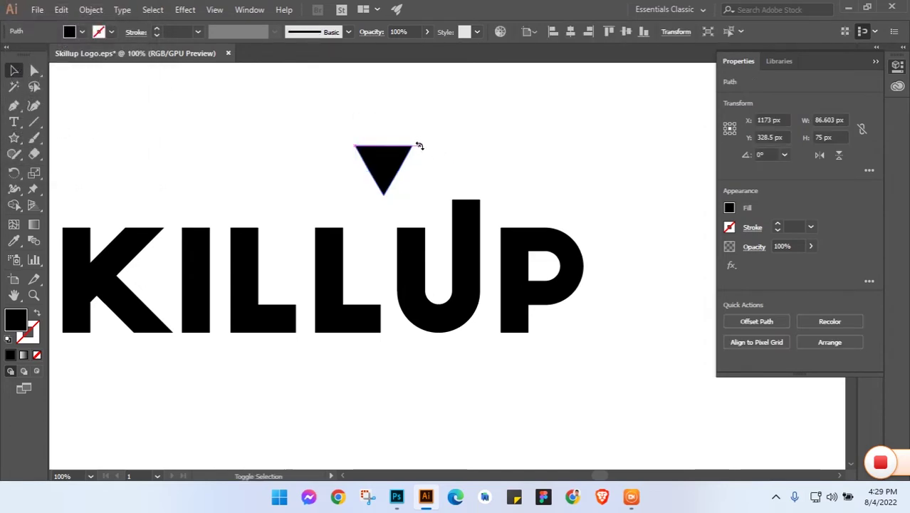
mouse_move(419, 143)
left_mouse_down()
mouse_move(324, 218)
mouse_move(489, 209)
left_mouse_up()
left_click(460, 167)
scroll(460, 167, "up", 2, "alt")
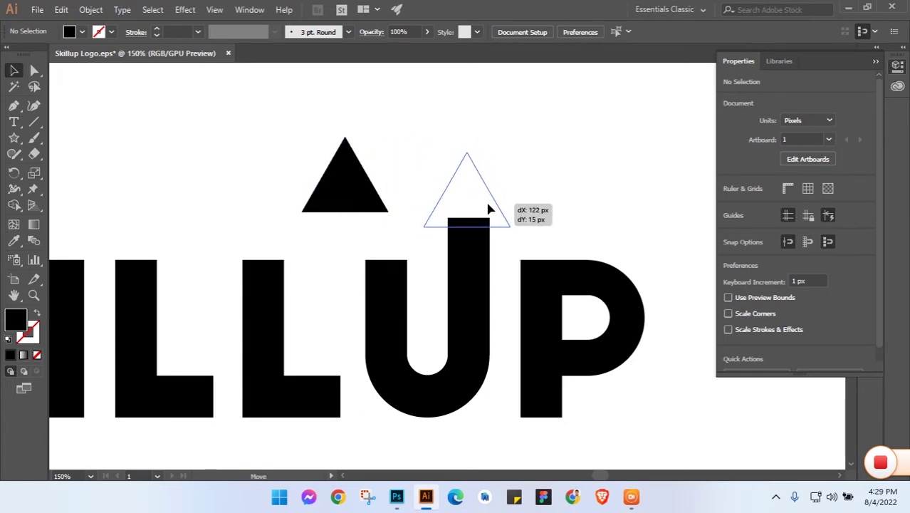
left_click_drag(489, 208, 489, 209)
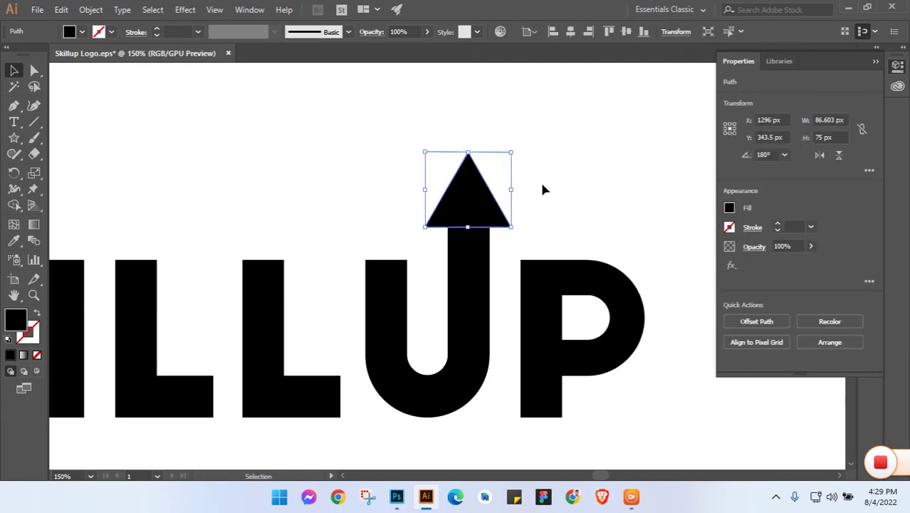
- Shrink the arrowhead triangle slightly and move it down onto the U's stem
left_click(555, 178)
scroll(563, 174, "down", 2, "alt")
scroll(573, 155, "down", 1, "alt")
scroll(574, 156, "down", 1, "alt")
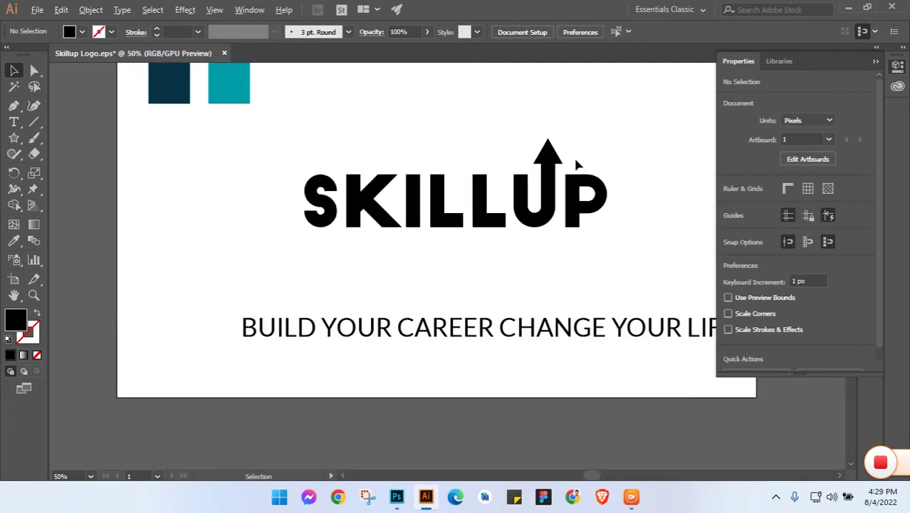
scroll(575, 151, "up", 2, "alt")
scroll(575, 150, "up", 1, "alt")
scroll(535, 186, "up", 1, "alt")
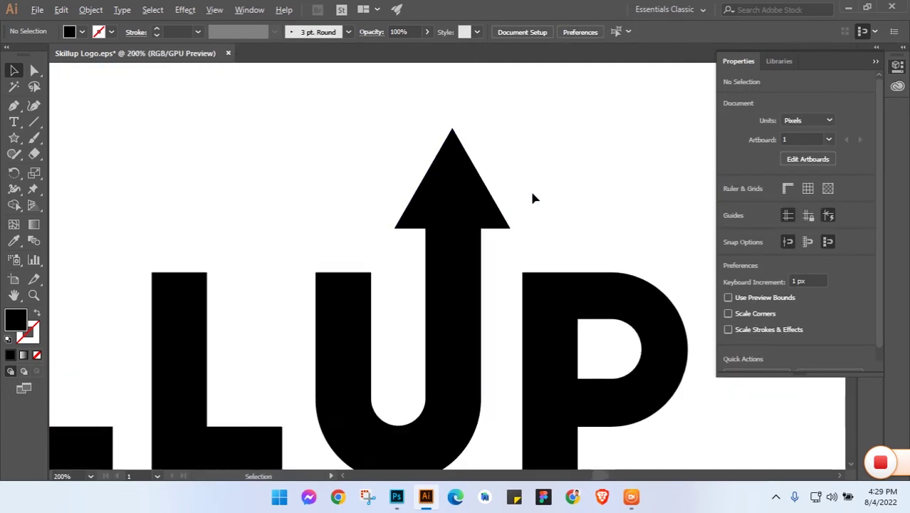
left_click(472, 205)
left_click_drag(510, 228, 504, 224)
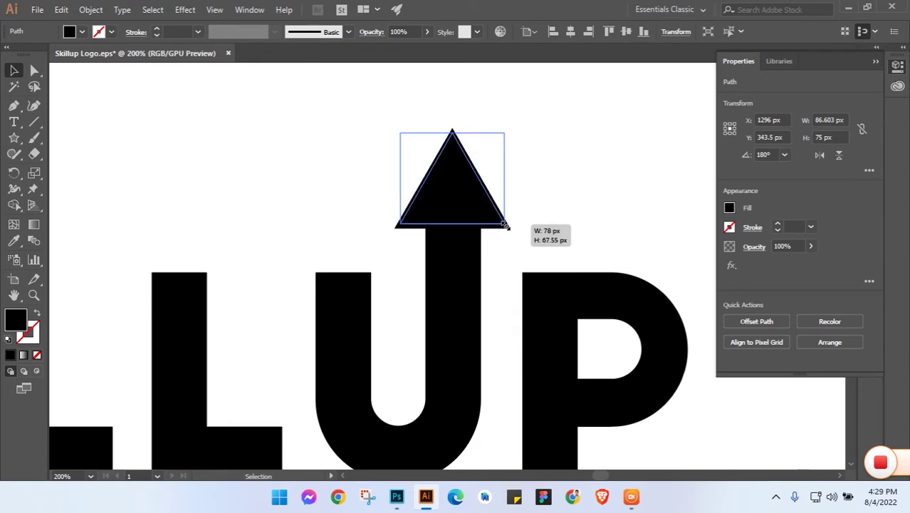
left_click(502, 198)
left_click(466, 242)
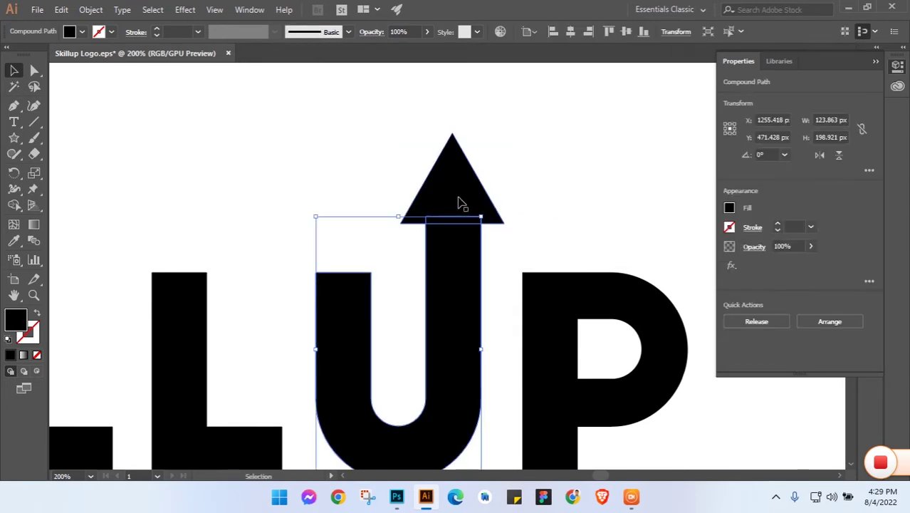
left_click_drag(466, 183, 459, 199)
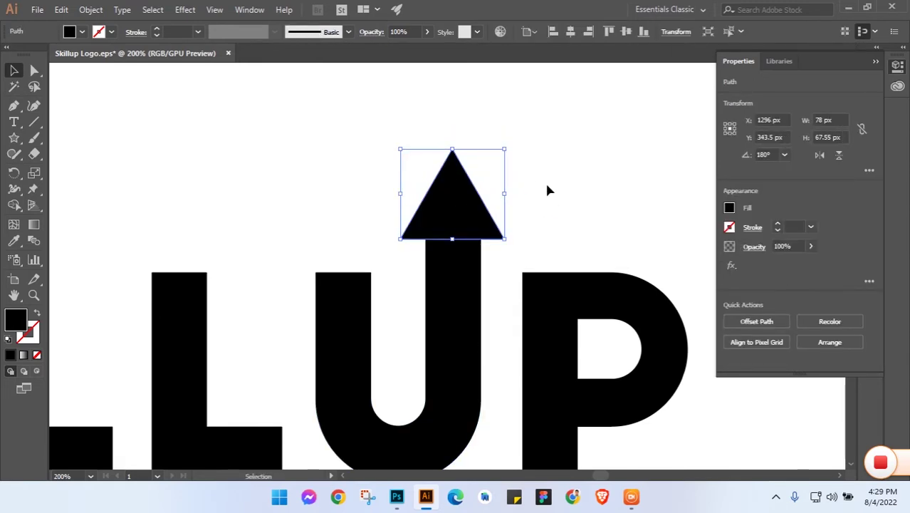
left_click(545, 181)
- Select the arrowhead and the U together and Unite them with Pathfinder
scroll(550, 163, "down", 1)
scroll(550, 163, "down", 1)
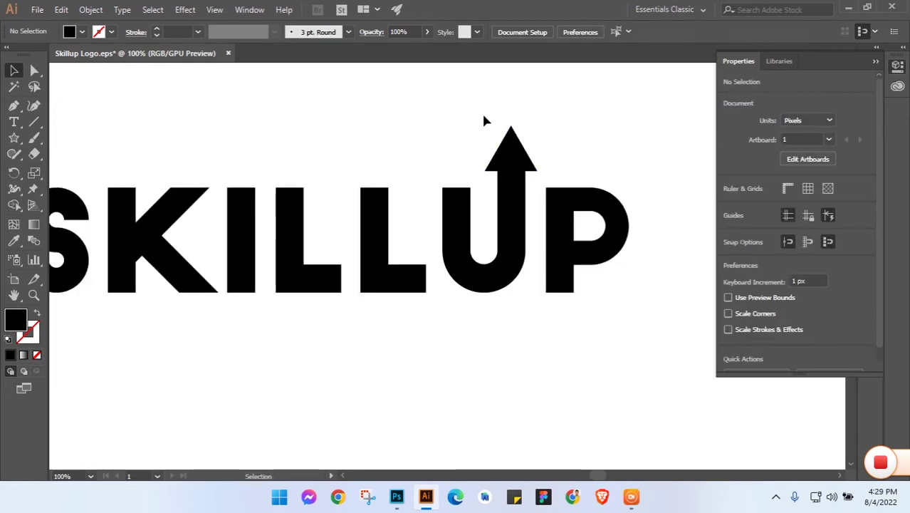
left_click(510, 151)
left_click(517, 203, "shift")
scroll(544, 158, "up", 1)
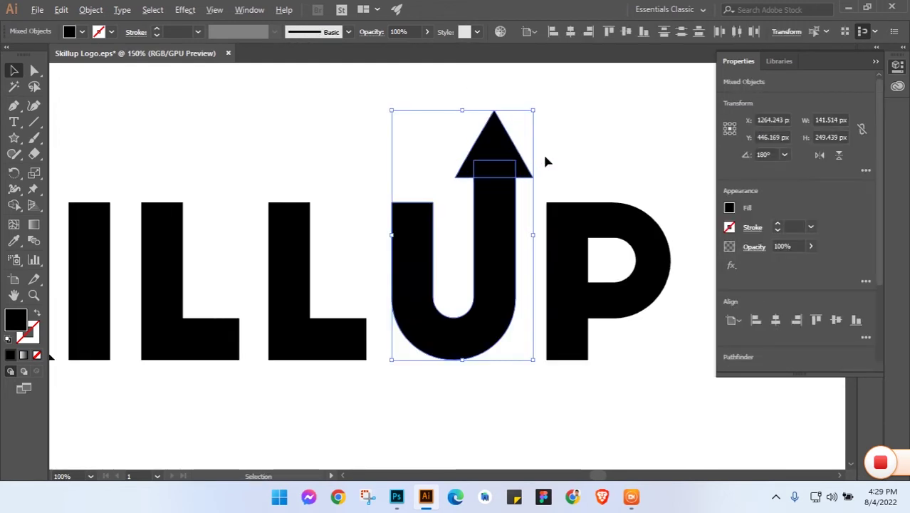
scroll(561, 138, "up", 1)
scroll(866, 296, "down", 3)
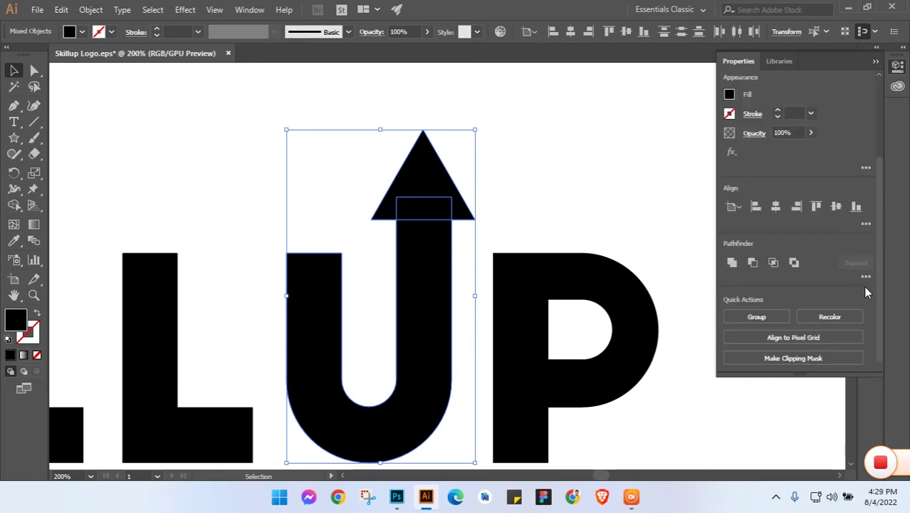
left_click(731, 264)
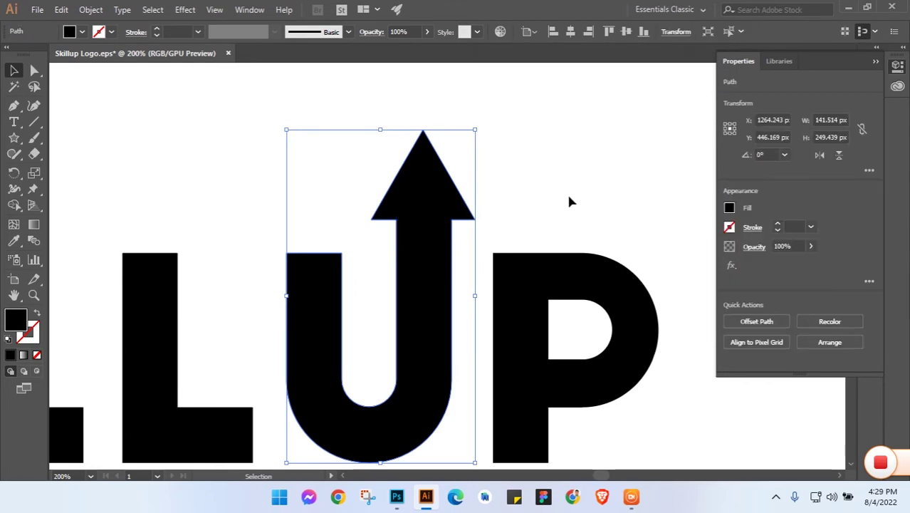
left_click(610, 186)
scroll(610, 186, "down", 3)
left_click_drag(445, 155, 467, 167)
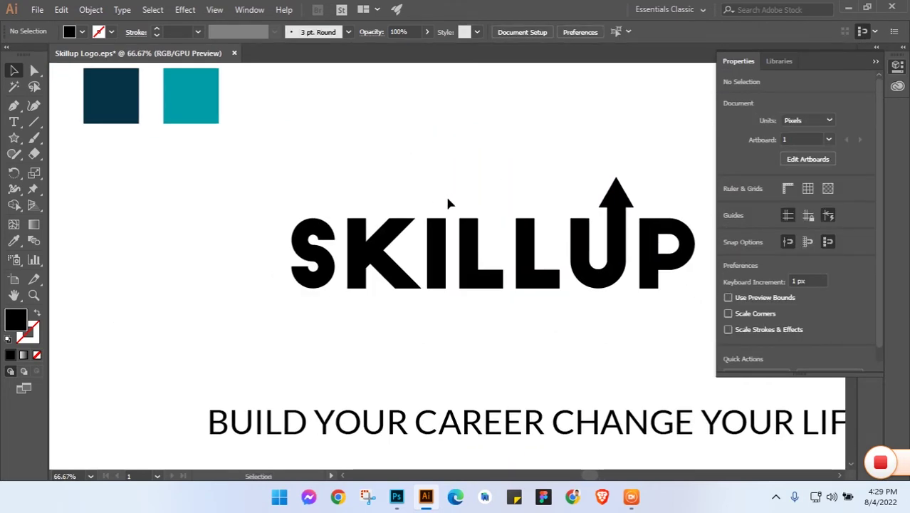
- Draw a diagonal line with the Line Segment tool across the top of the I in SKILLUP
scroll(422, 224, "up", 4)
scroll(585, 207, "up", 2)
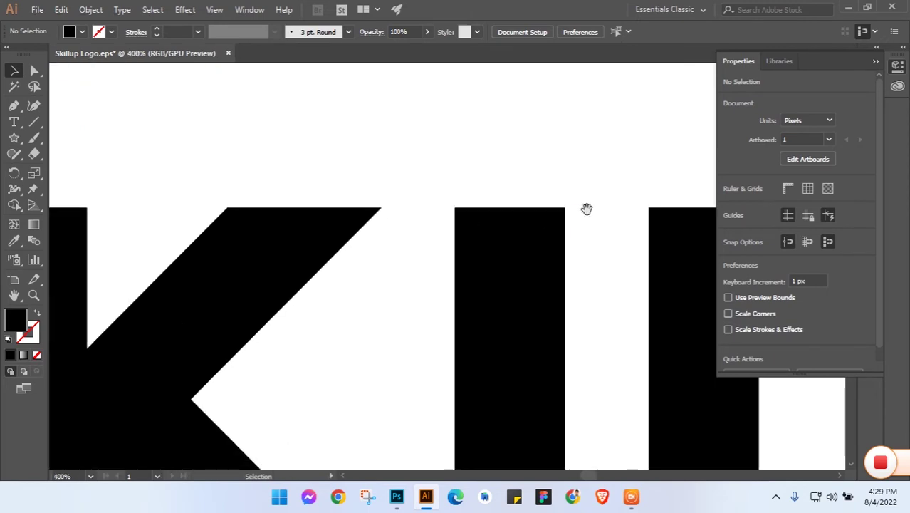
mouse_move(585, 207)
left_mouse_down()
mouse_move(408, 155)
mouse_move(410, 171)
left_mouse_up()
scroll(416, 197, "down", 2)
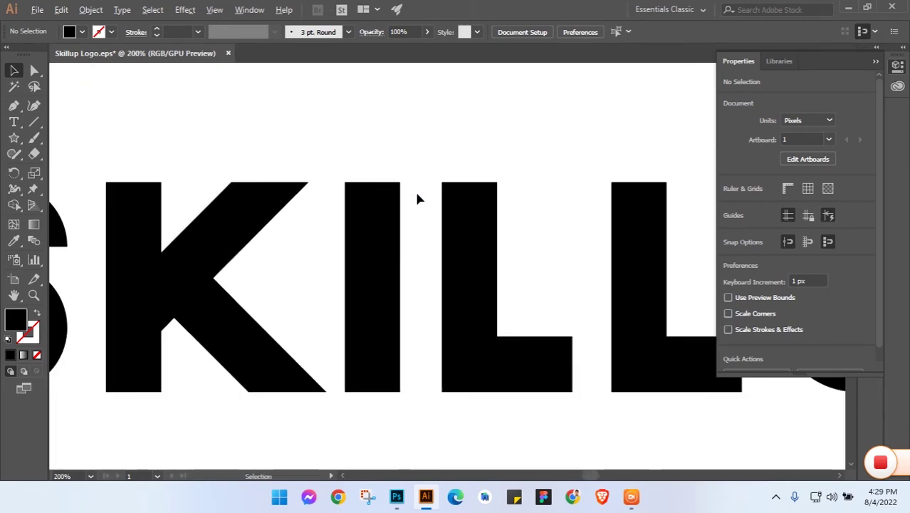
left_click(33, 123)
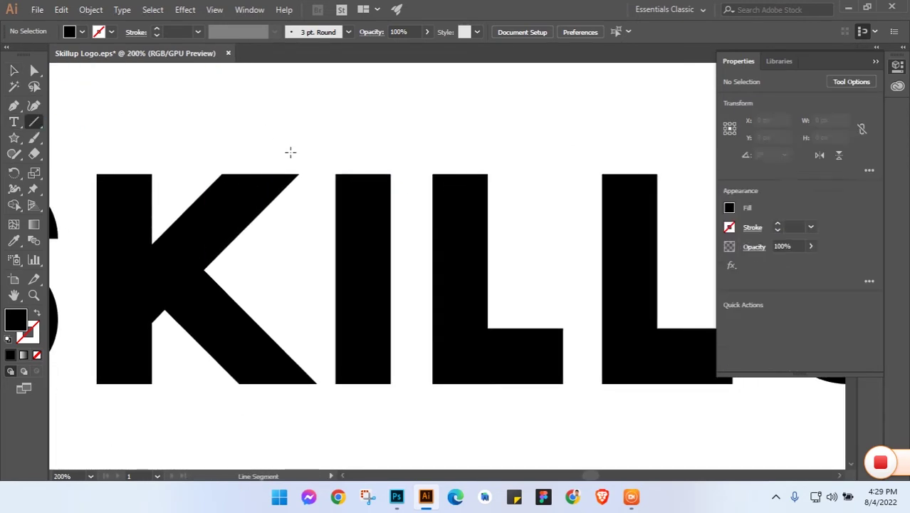
left_click(321, 229)
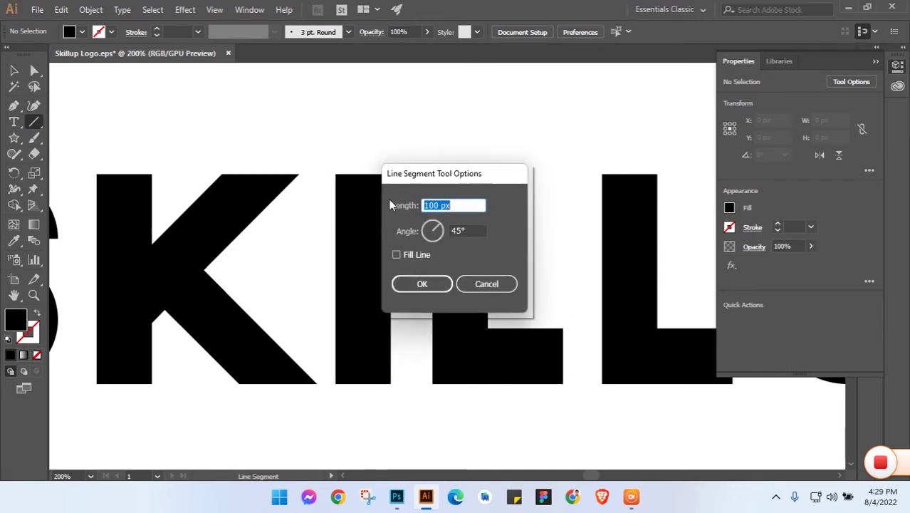
left_click(479, 285)
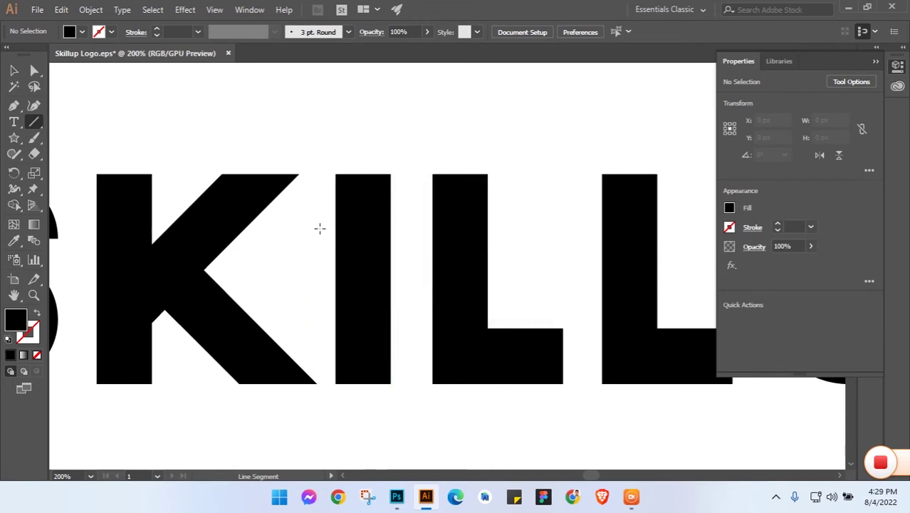
left_click_drag(316, 233, 412, 183)
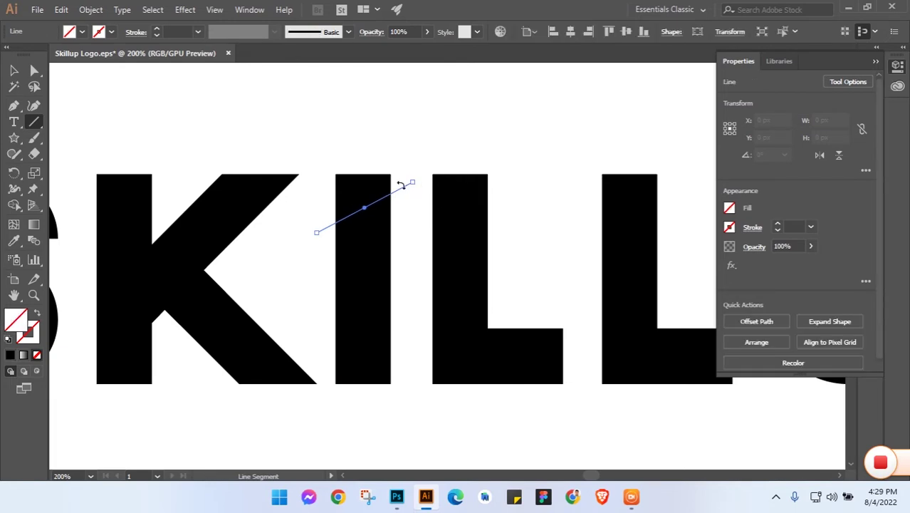
left_click(13, 70)
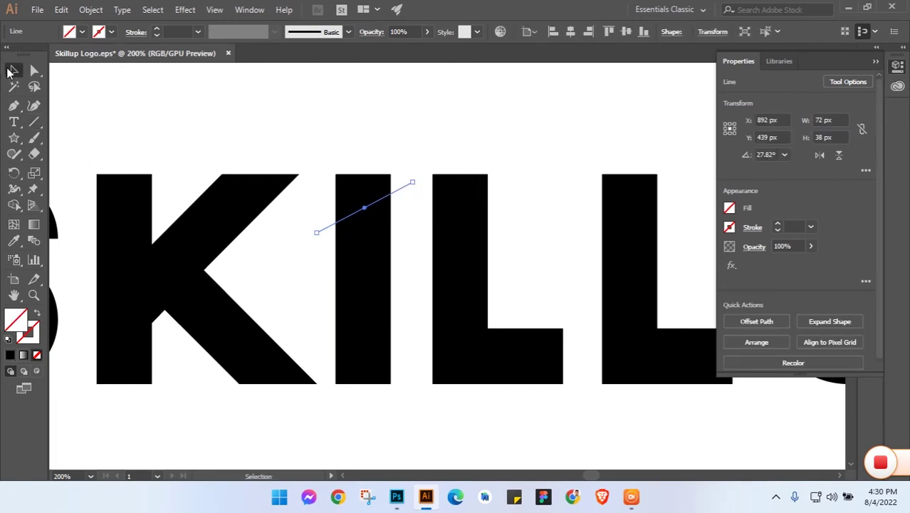
- Make the line's stroke pure white in the Color Picker
double_click(36, 332)
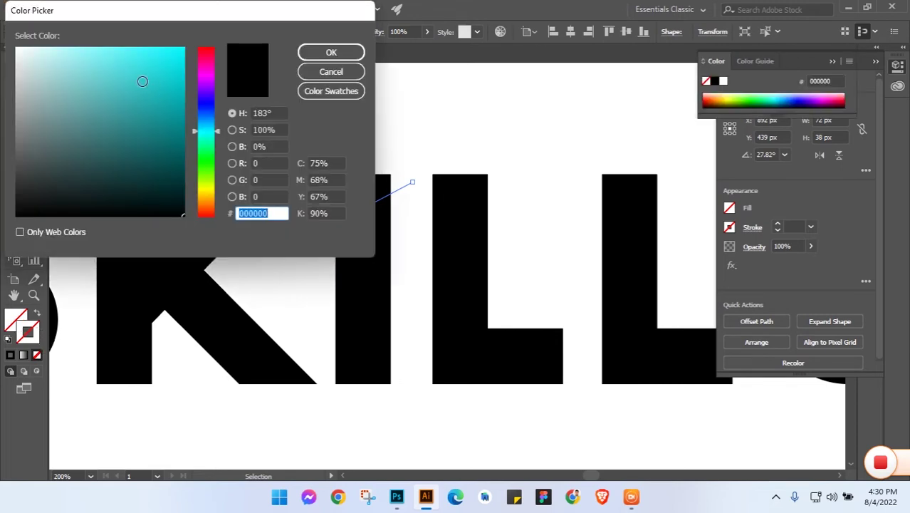
left_click(31, 55)
left_click_drag(31, 55, 16, 47)
left_click(326, 50)
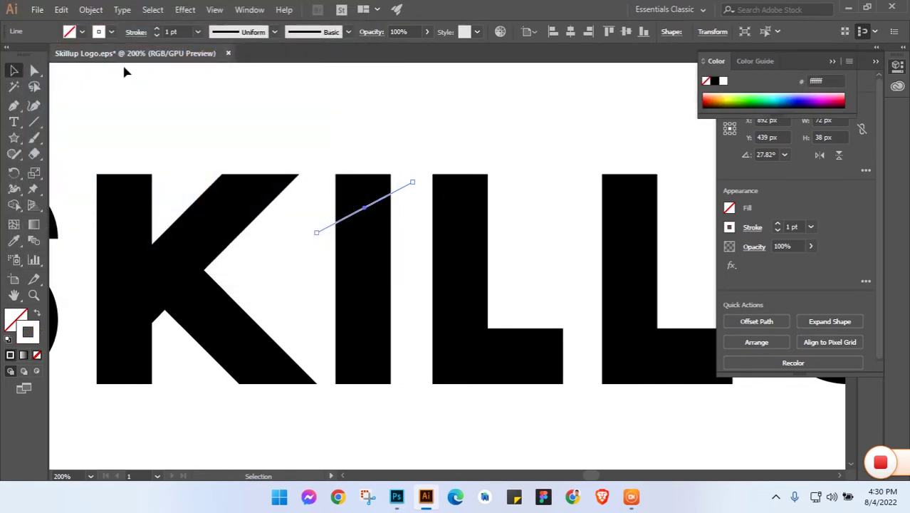
- Thicken the white line to 9 pt and select it on its own
left_click(158, 31)
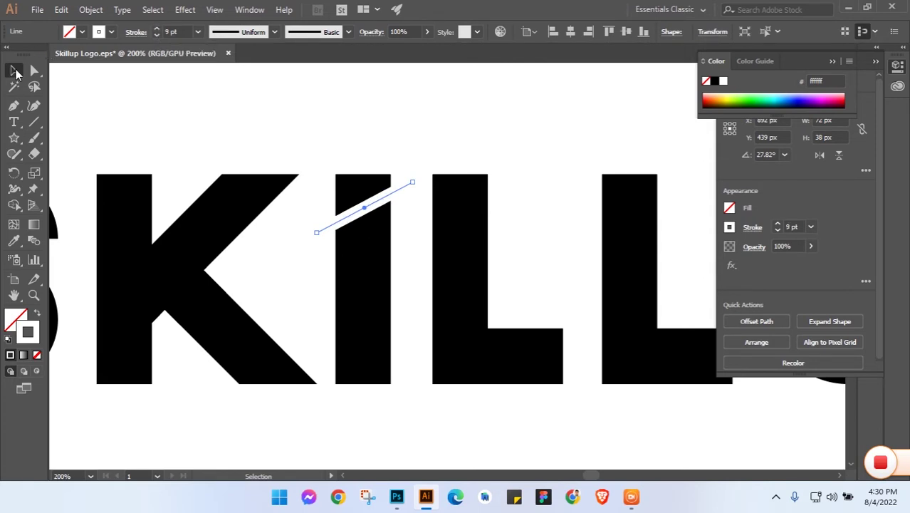
left_click(15, 71)
left_click(429, 194)
left_click(383, 204)
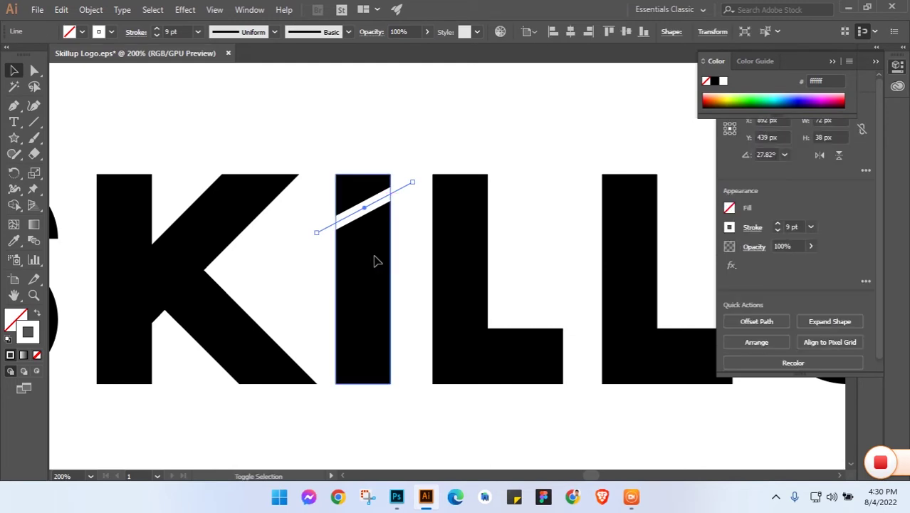
left_click(377, 246, "shift")
left_click(379, 154)
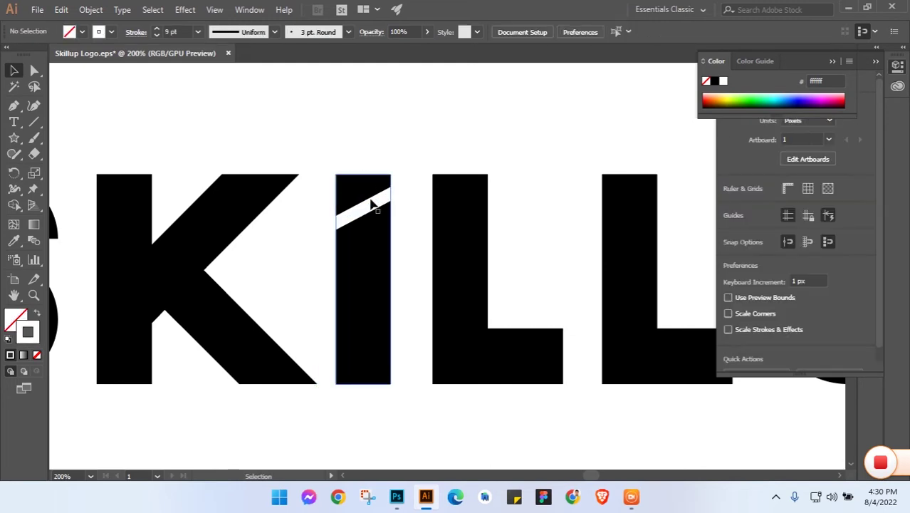
left_click(376, 204)
- Expand the line into a shape and trim the band outside the I with Shape Builder
left_click(91, 10)
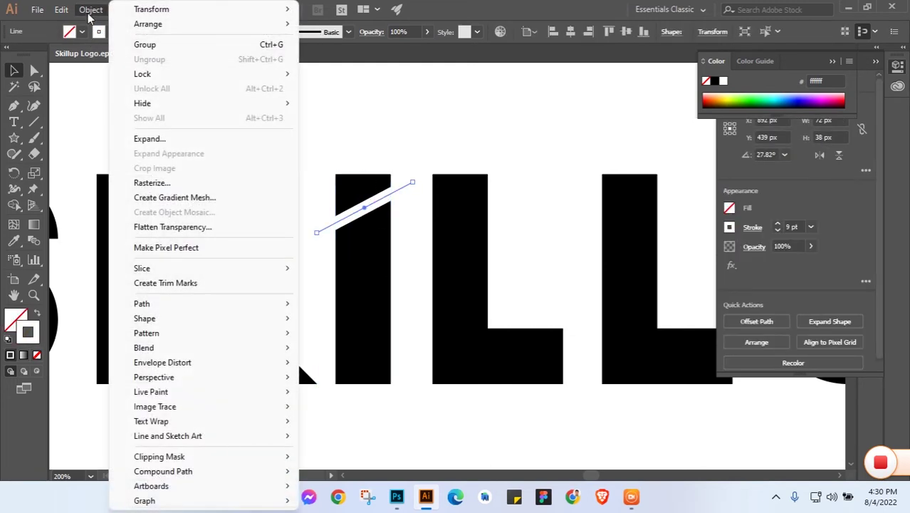
left_click(151, 138)
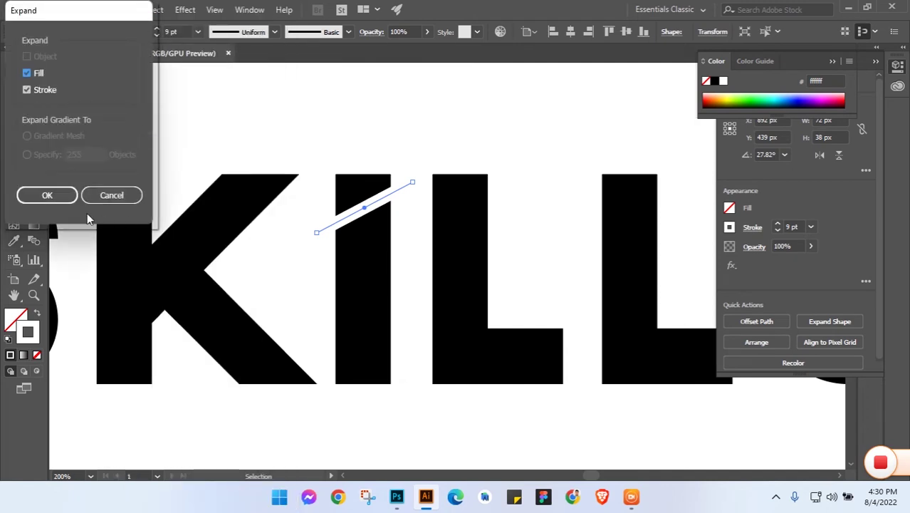
left_click(47, 193)
left_click(374, 253, "shift")
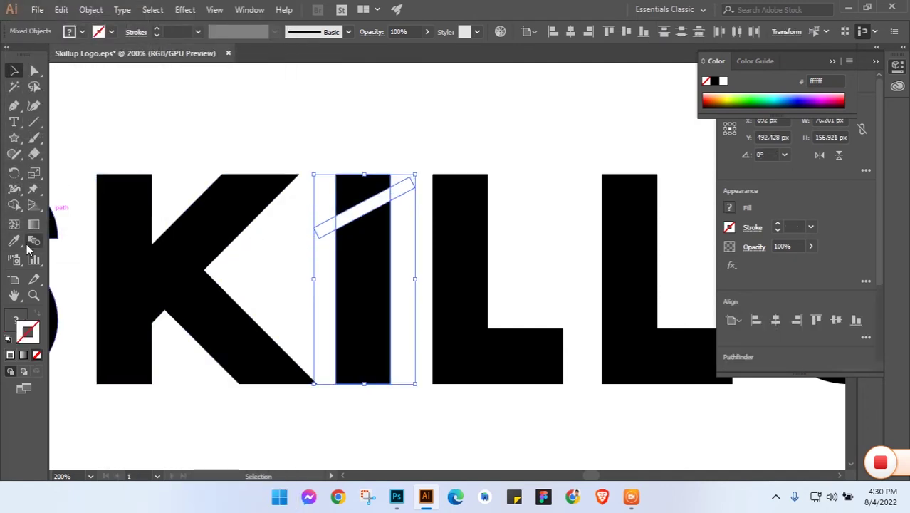
left_click(13, 206)
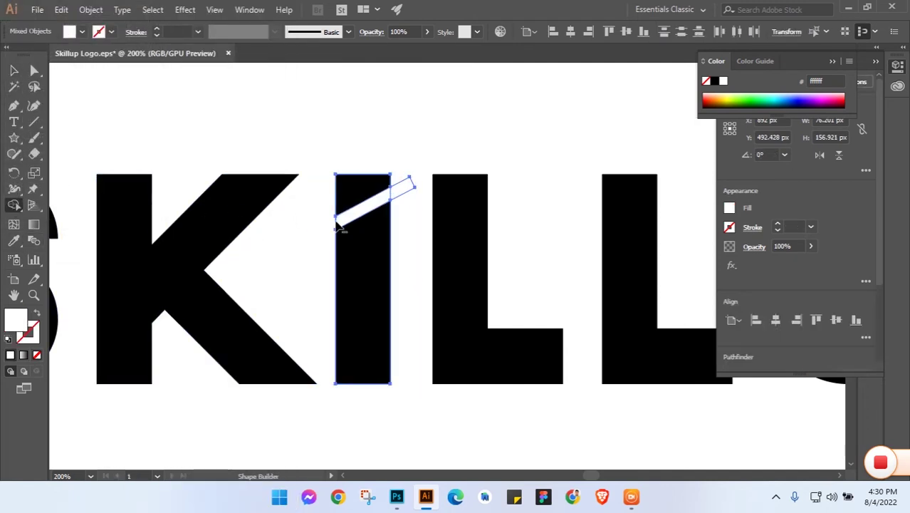
left_click(407, 191, "alt")
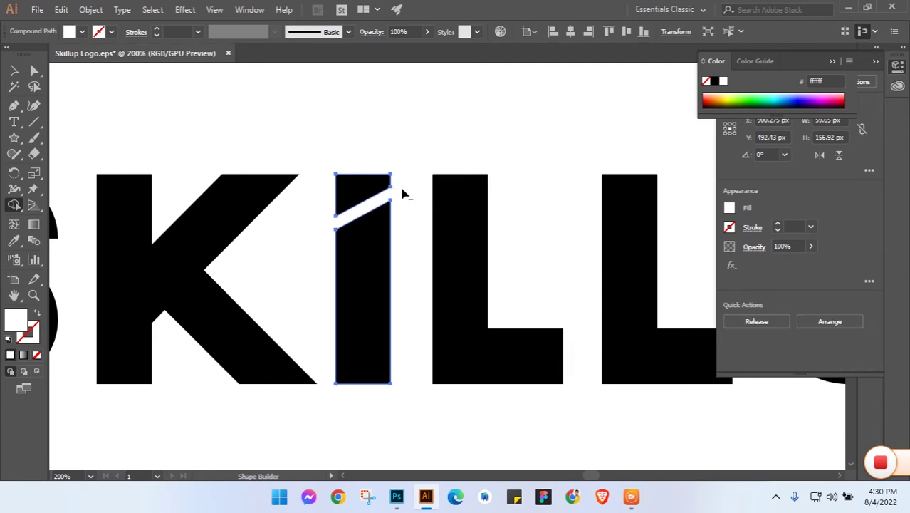
- Split the I along the white band with Pathfinder Divide
left_click(15, 71)
left_click(188, 100)
right_click(361, 188)
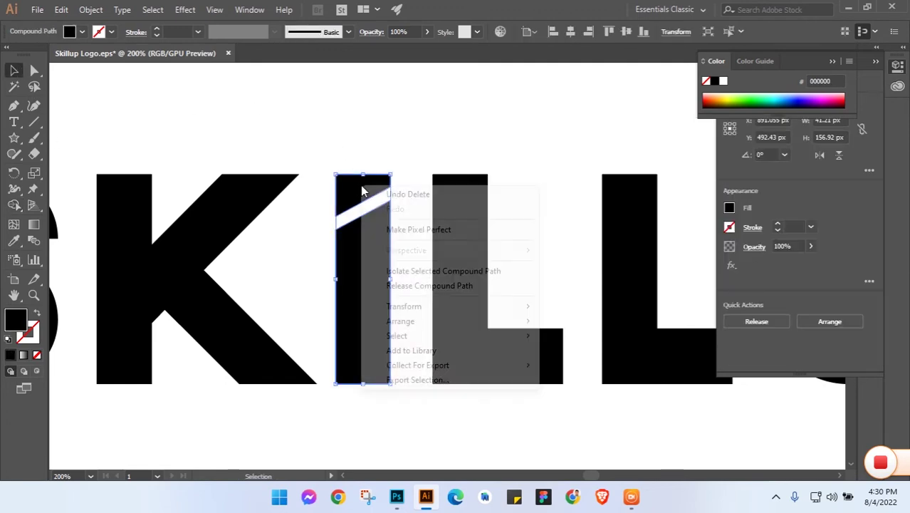
left_click(364, 145)
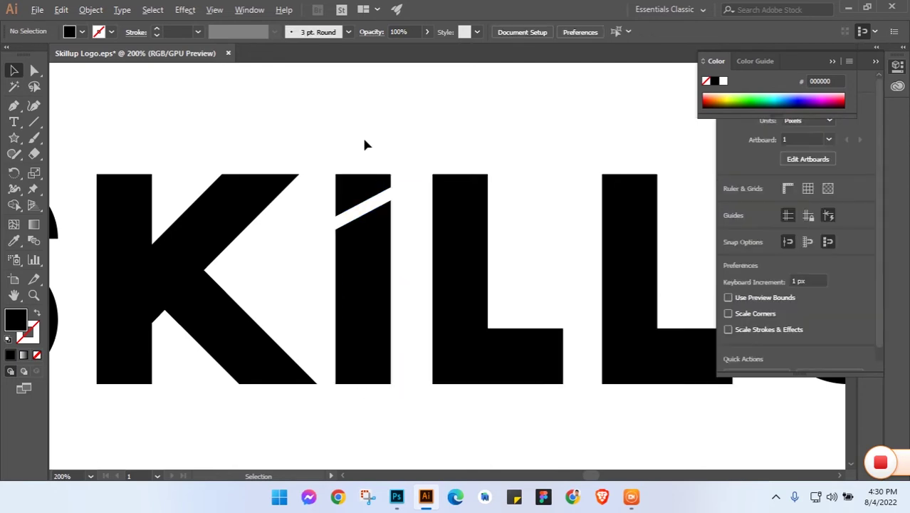
scroll(361, 137, "down", 1, "alt")
left_click(359, 174)
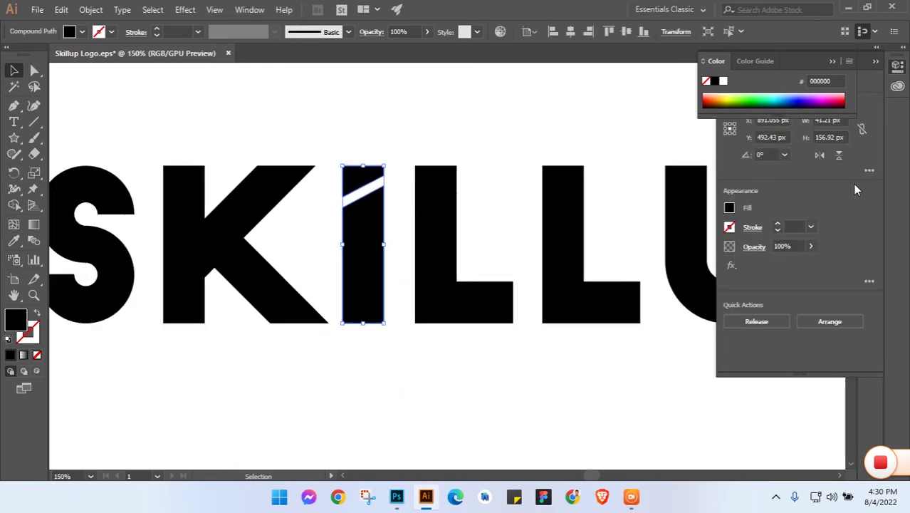
left_click(832, 63)
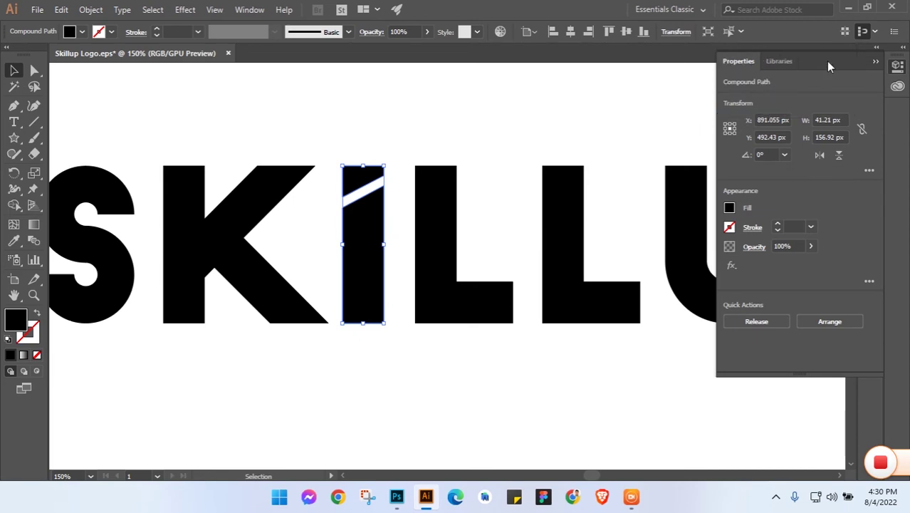
left_click(255, 11)
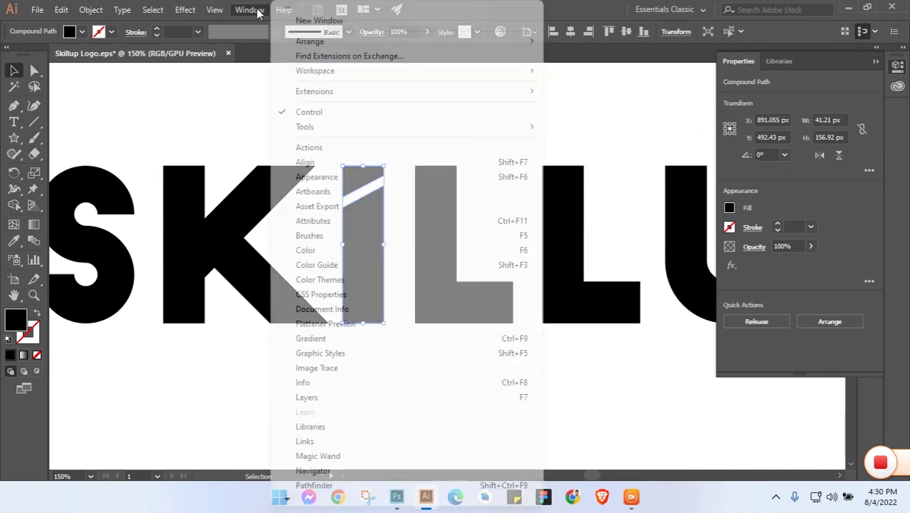
left_click(314, 486)
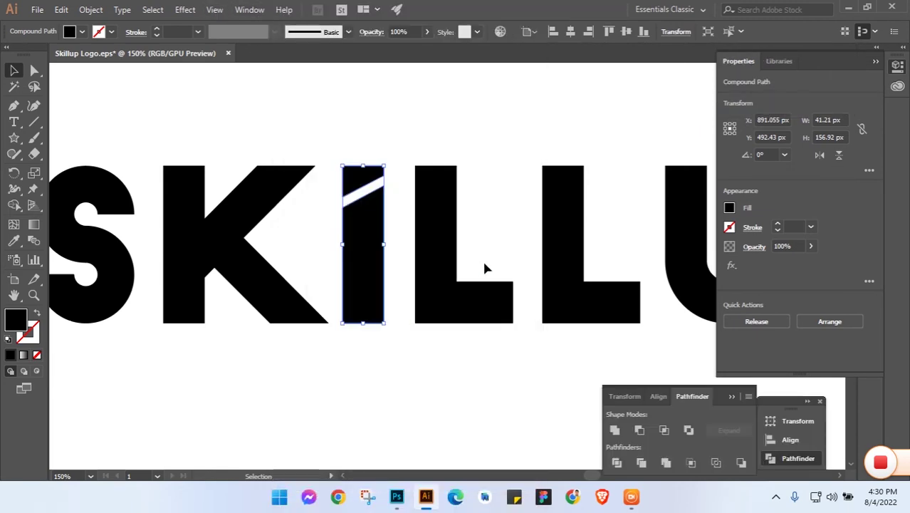
left_click(617, 463)
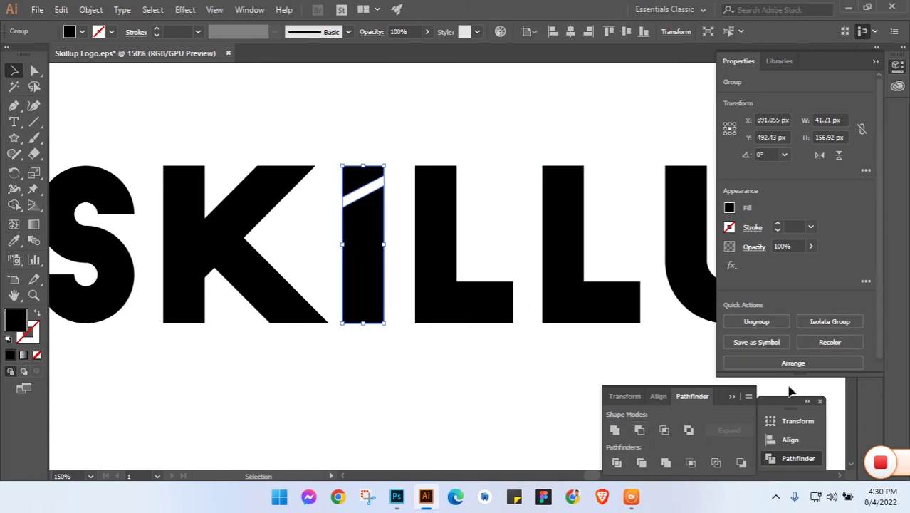
- Ungroup the divided pieces of the I into separate shapes
left_click(736, 397)
right_click(357, 218)
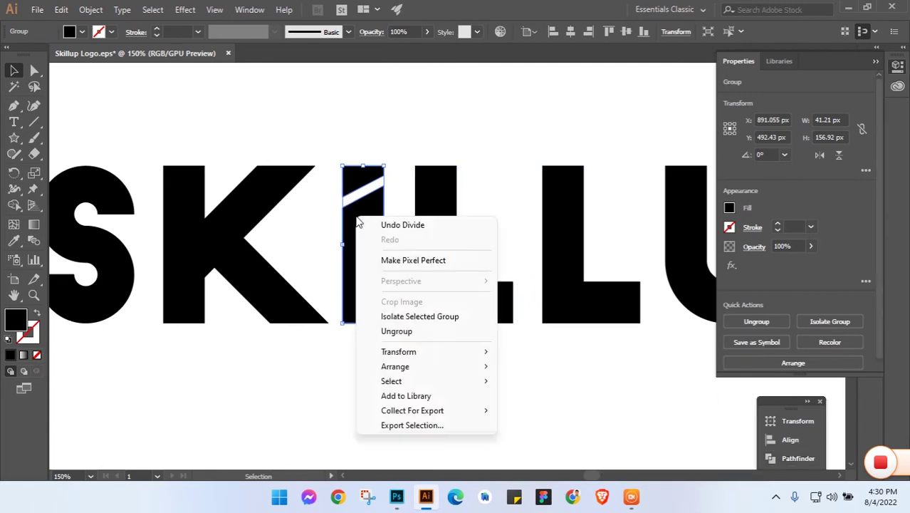
left_click(400, 332)
left_click(366, 186)
- Colour the SKILL letters navy by eyedropping the navy swatch square
left_click(431, 134)
key("ctrl+1")
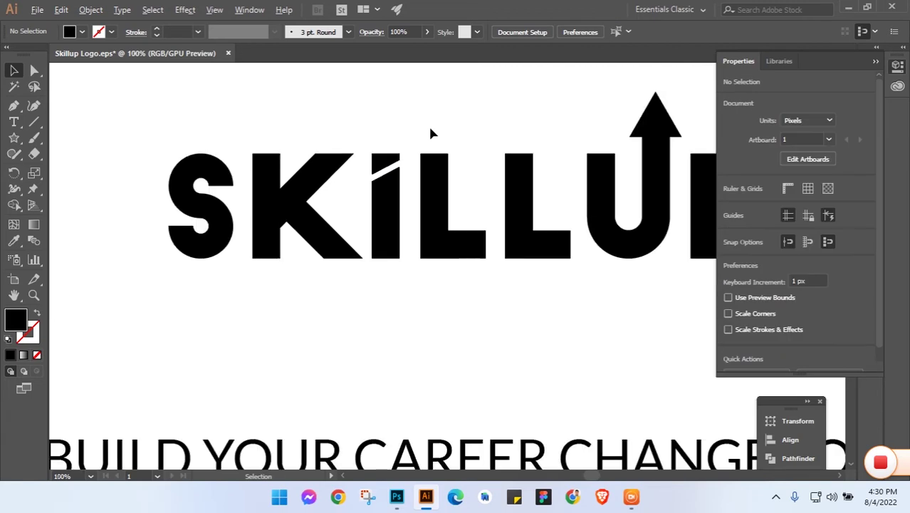
key("ctrl+minus")
left_click_drag(498, 226, 426, 314)
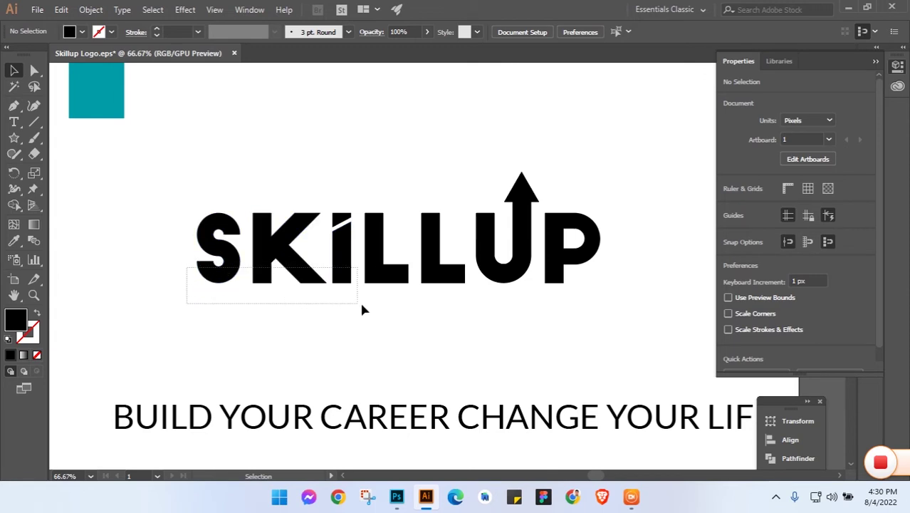
left_click_drag(362, 310, 457, 311)
left_click_drag(244, 146, 359, 195)
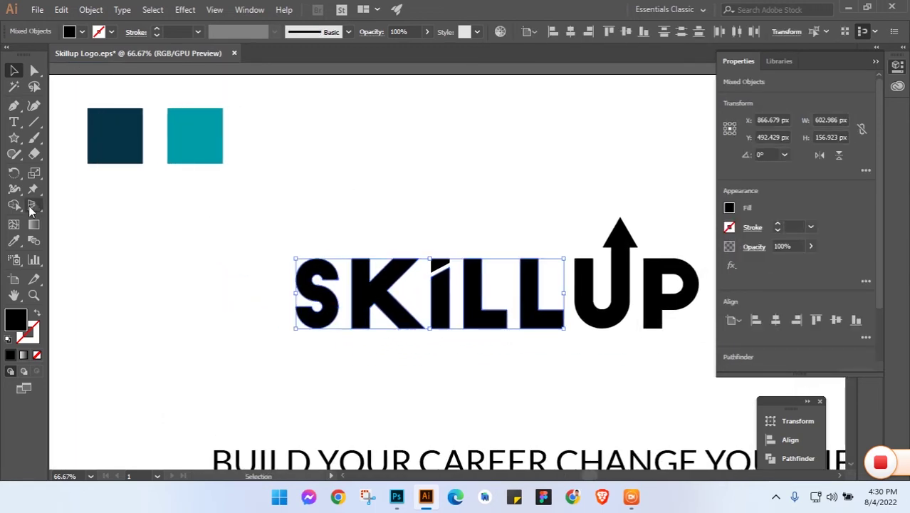
left_click(14, 240)
left_click(116, 143)
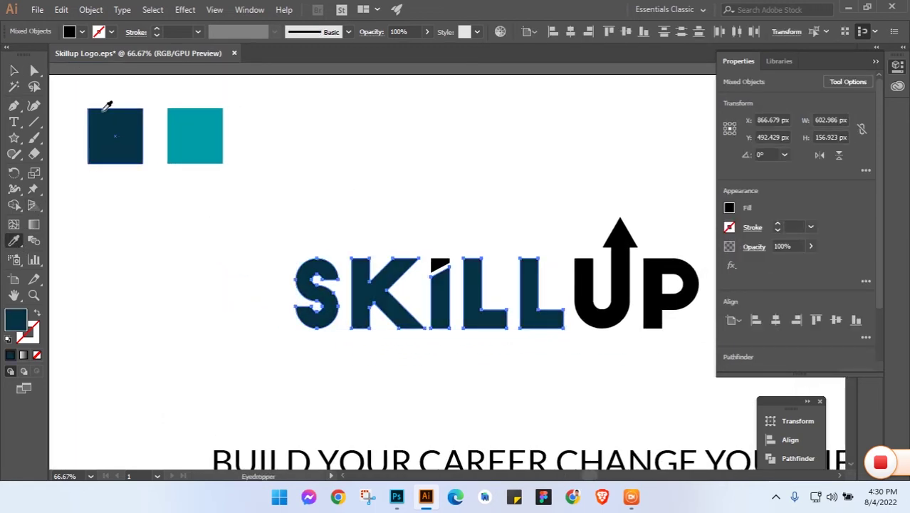
key("v")
left_click(565, 207)
- Colour the i's dot, U and P teal from the teal swatch square
left_click_drag(566, 206, 404, 162)
scroll(403, 162, "up", 1)
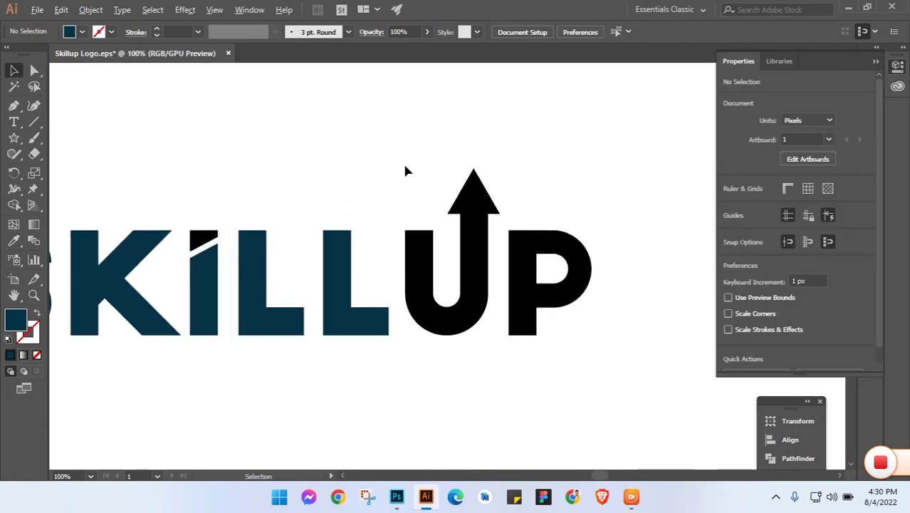
left_click_drag(344, 175, 388, 163)
left_click(245, 228)
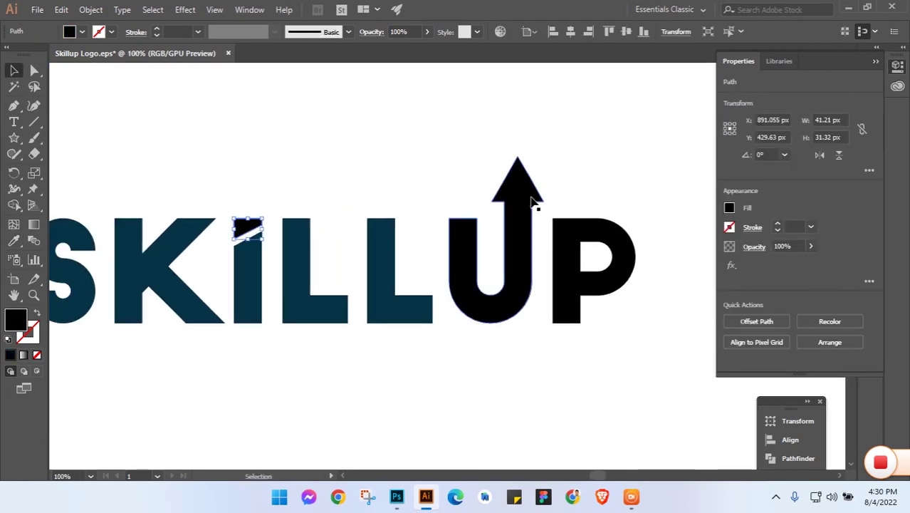
left_click(508, 220, "shift")
left_click(559, 260, "shift")
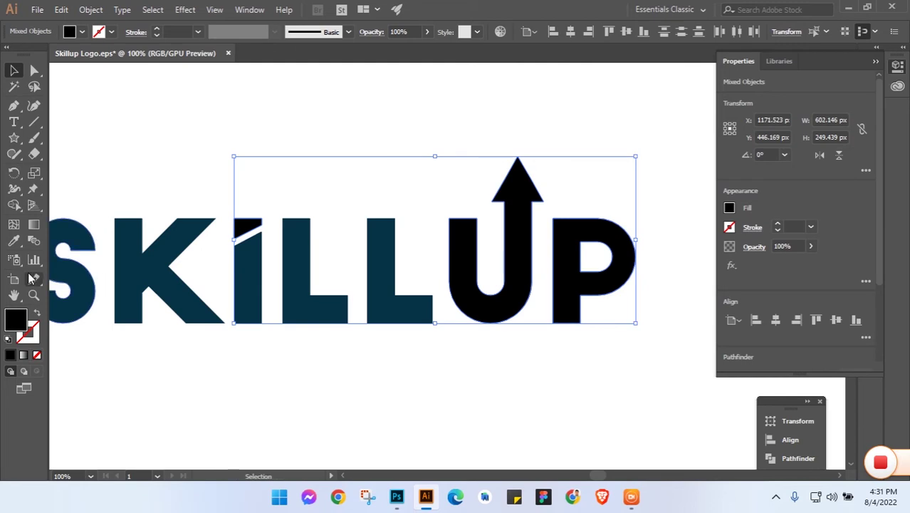
key("i")
scroll(335, 163, "down", 1)
left_click_drag(269, 135, 380, 255)
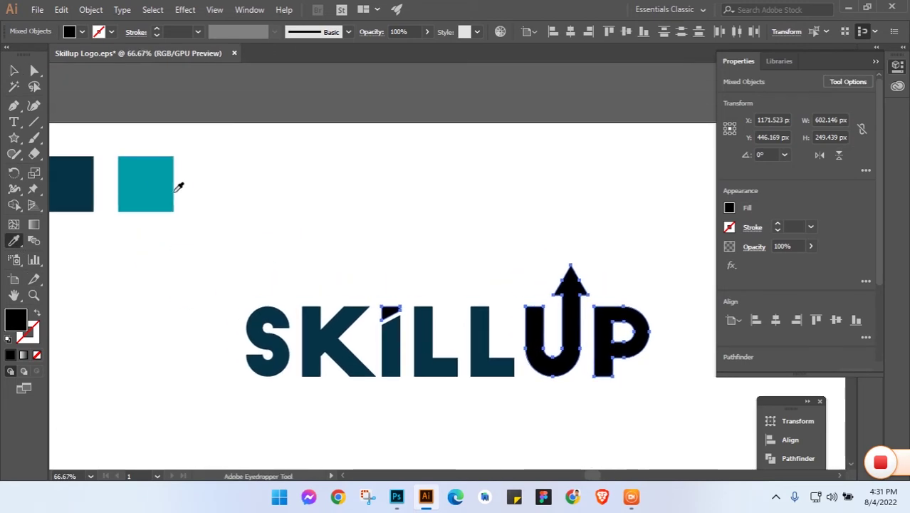
left_click(167, 168)
left_click(16, 76)
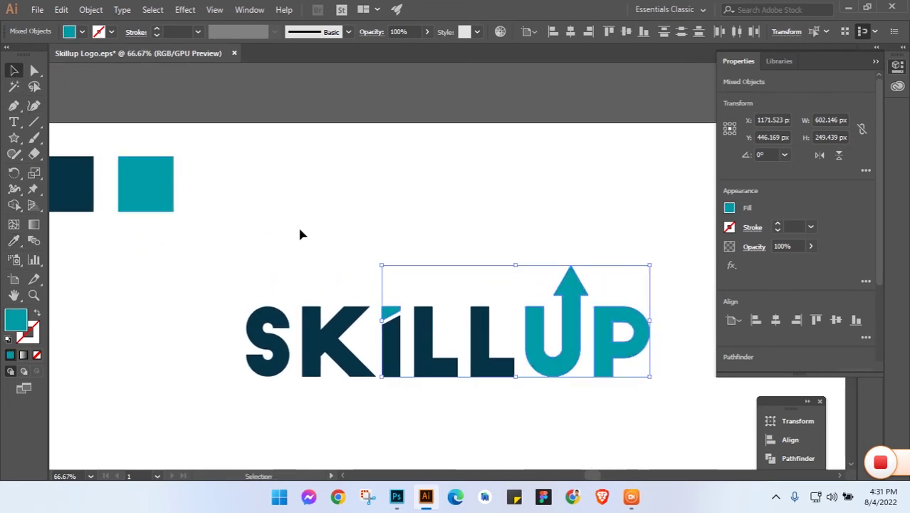
left_click(442, 216)
key("ctrl+minus")
scroll(441, 217, "down", 2)
scroll(451, 255, "down", 2)
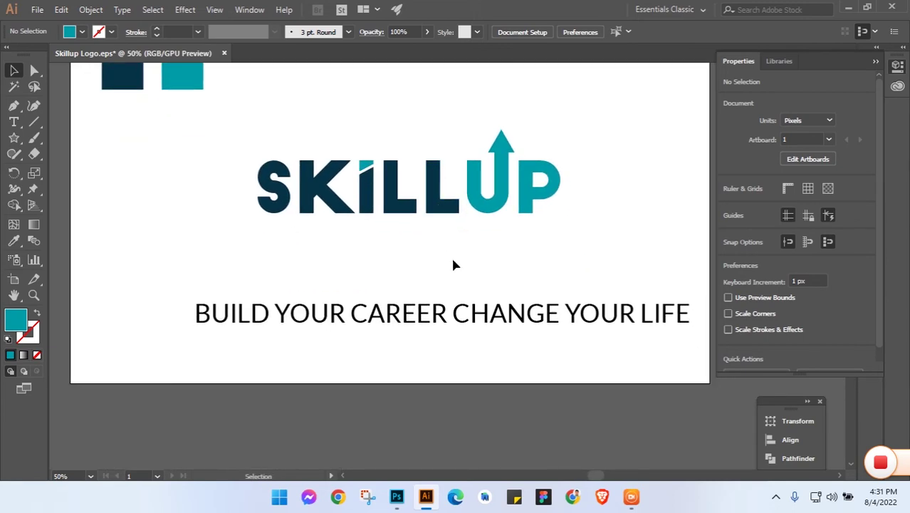
- Scale the tagline down to 40 pt Lato and place it just beneath SKILLUP
left_click(463, 325)
left_click_drag(691, 324, 676, 325)
left_click(564, 253)
left_click_drag(560, 245, 555, 271)
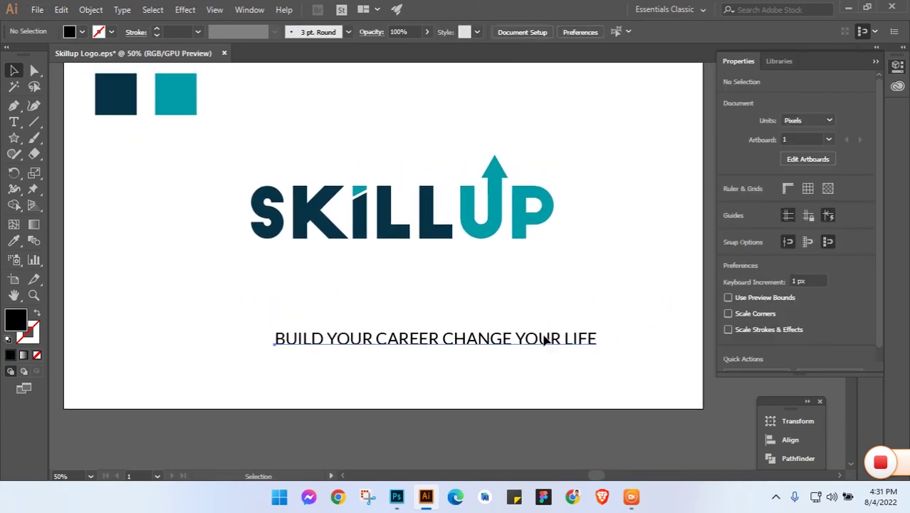
left_click_drag(545, 339, 504, 270)
key("ctrl+plus")
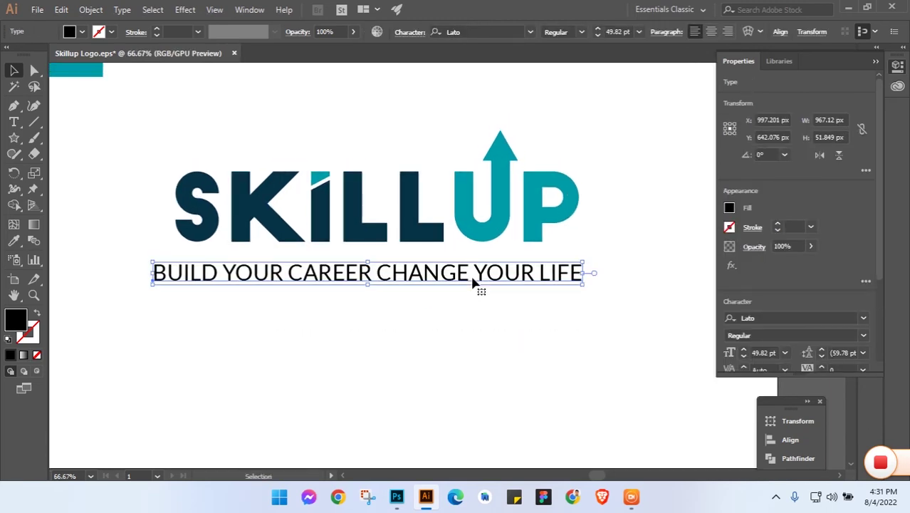
scroll(830, 283, "down", 3)
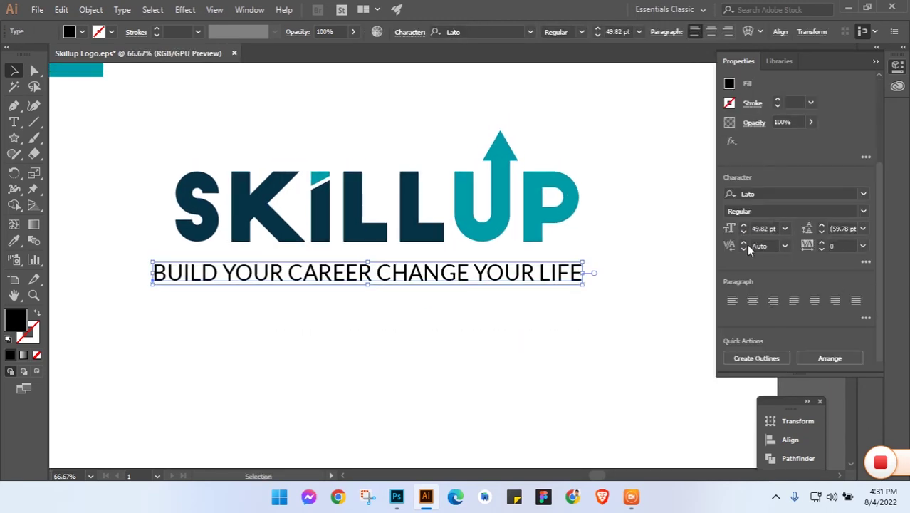
scroll(748, 239, "down", 4)
scroll(748, 239, "down", 4)
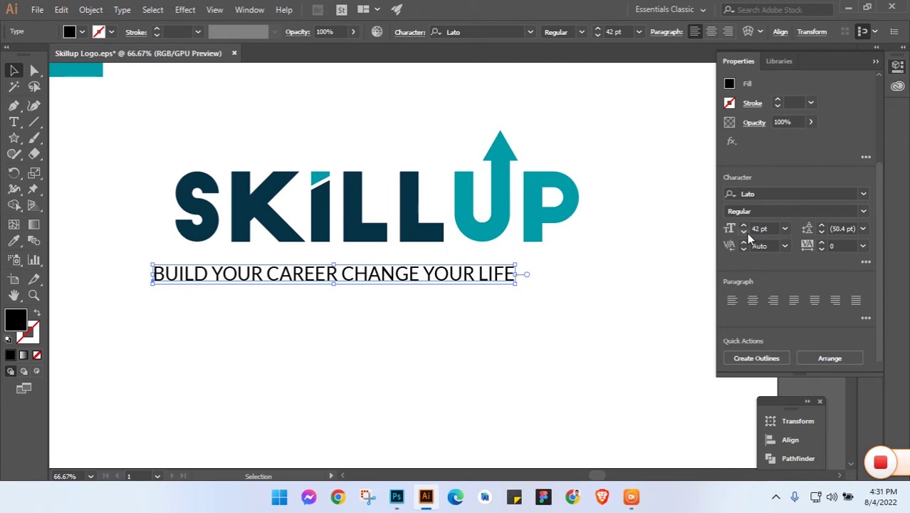
scroll(748, 238, "down", 1)
scroll(748, 238, "down", 1)
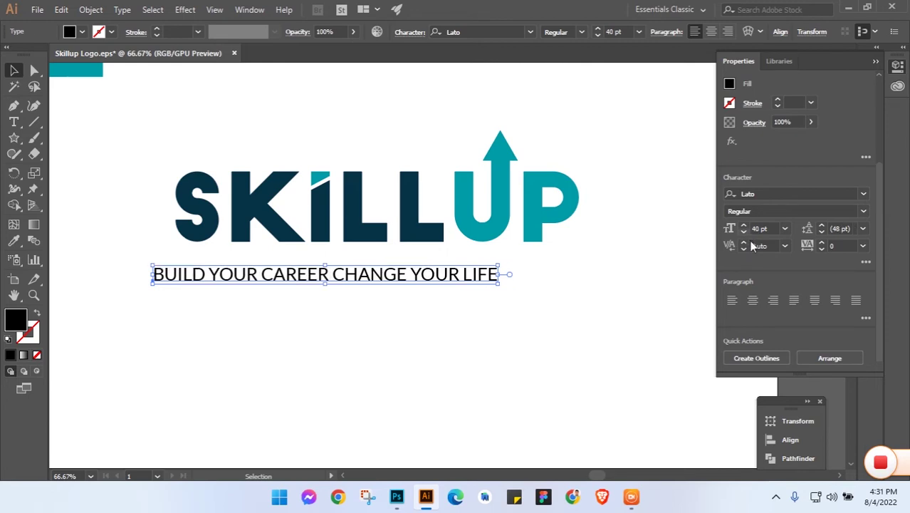
scroll(824, 246, "up", 6)
- Left-align the tagline with the SKILLUP logo letters
scroll(824, 246, "up", 7)
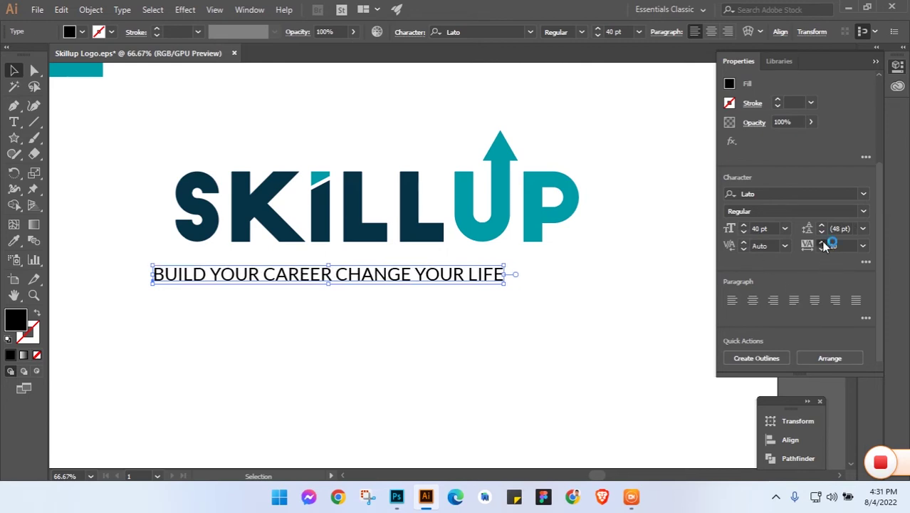
scroll(824, 246, "up", 6)
scroll(824, 246, "up", 7)
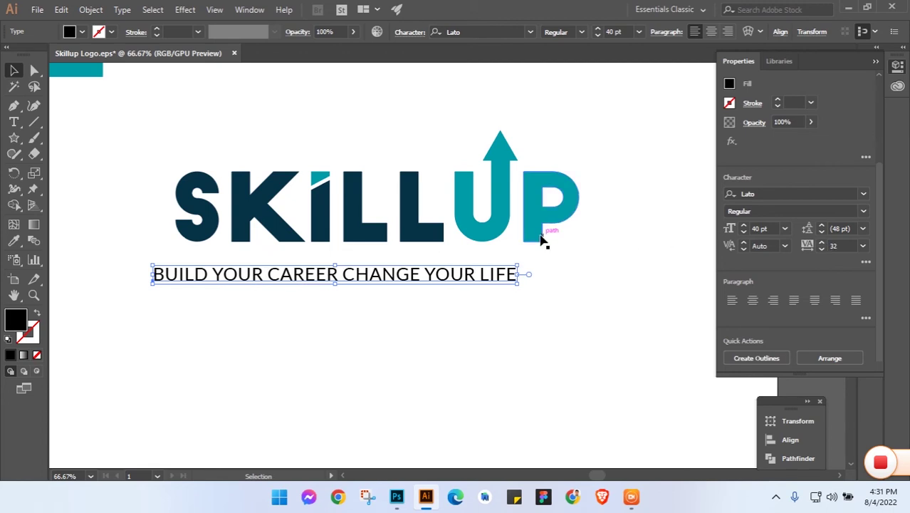
mouse_move(605, 223)
left_mouse_down()
mouse_move(359, 187)
mouse_move(162, 137)
left_mouse_up()
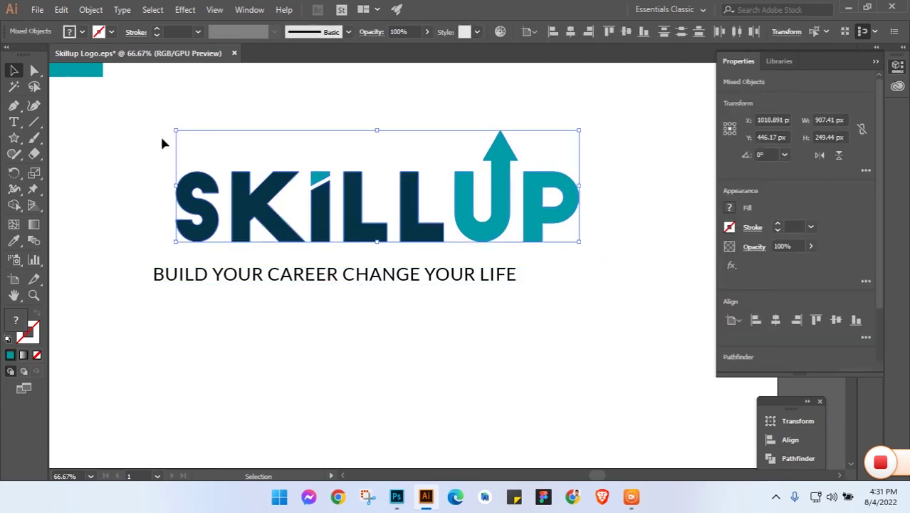
left_click(203, 282, "shift")
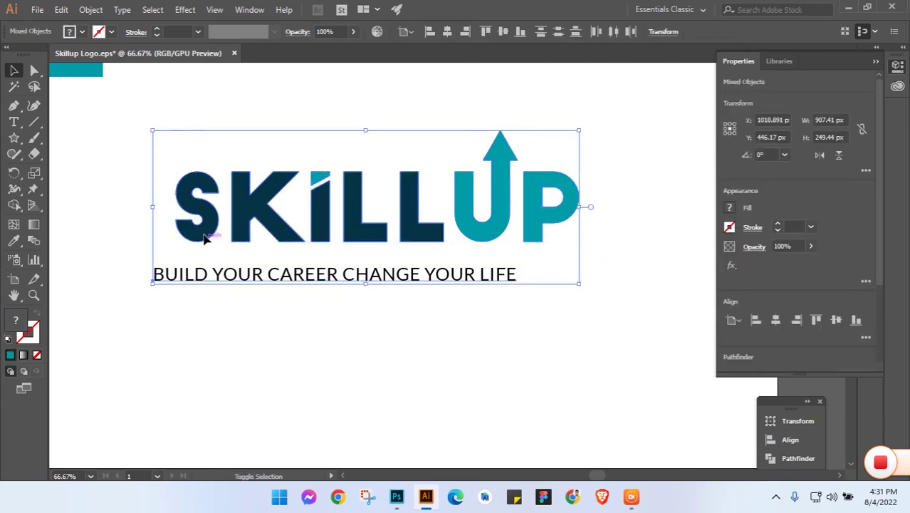
left_click(754, 320)
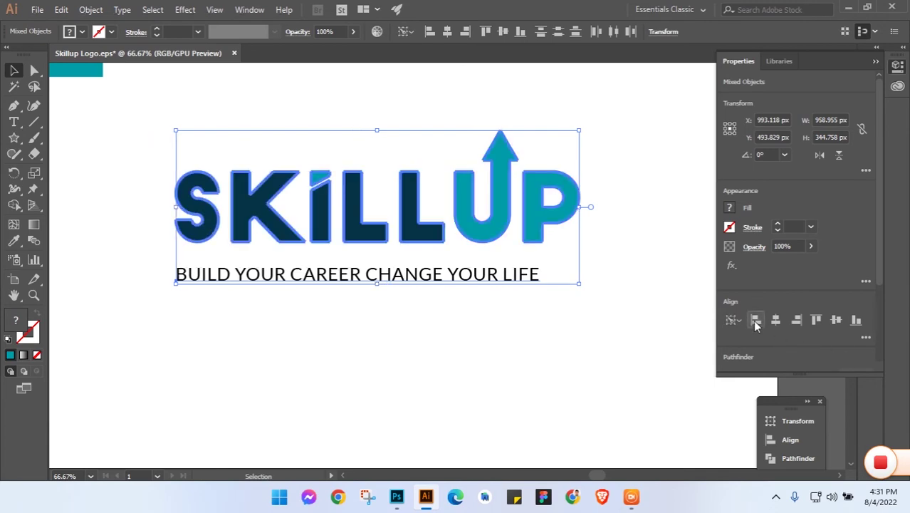
left_click(529, 362)
- Raise the tagline's tracking to 95 in the Character panel
left_click(510, 282)
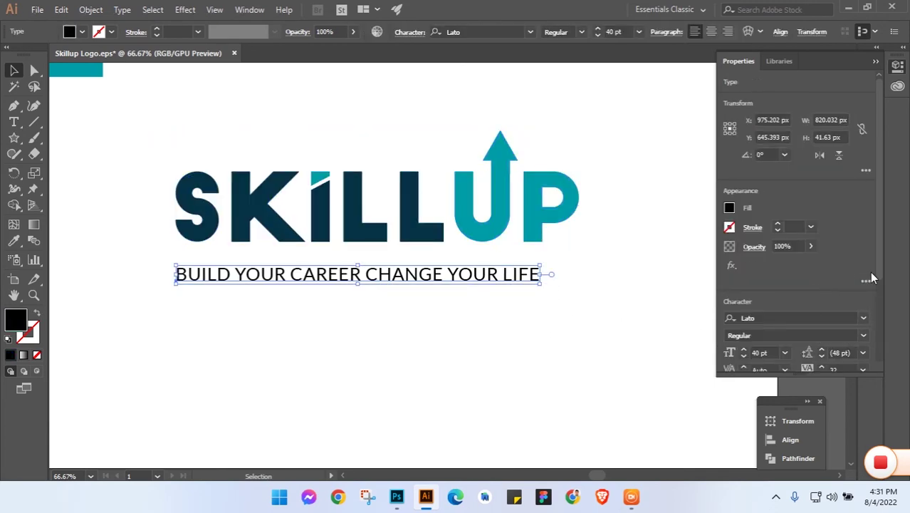
scroll(873, 278, "down", 2)
scroll(879, 280, "down", 3)
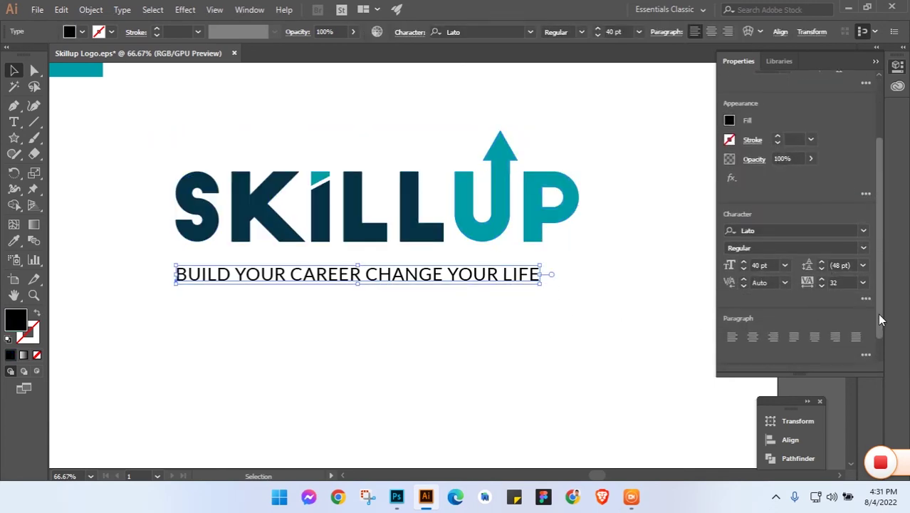
left_click(822, 280)
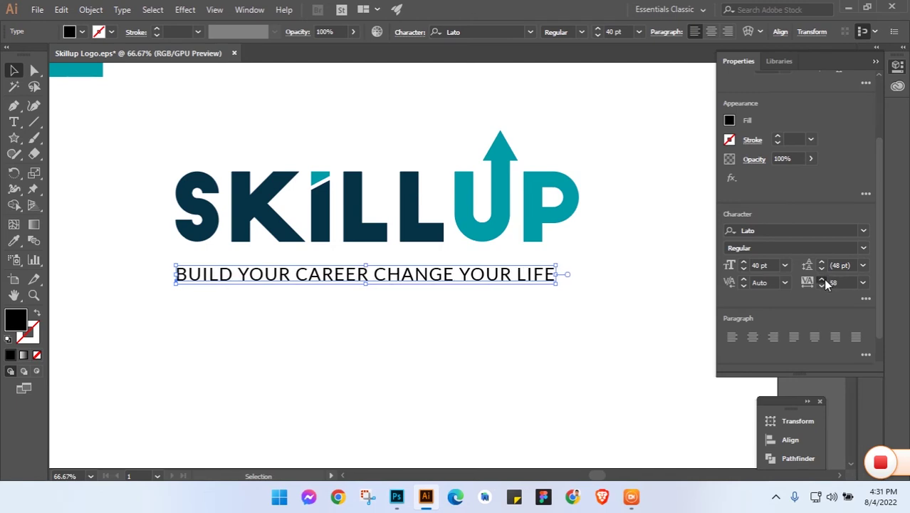
left_click(823, 280)
left_click(823, 281)
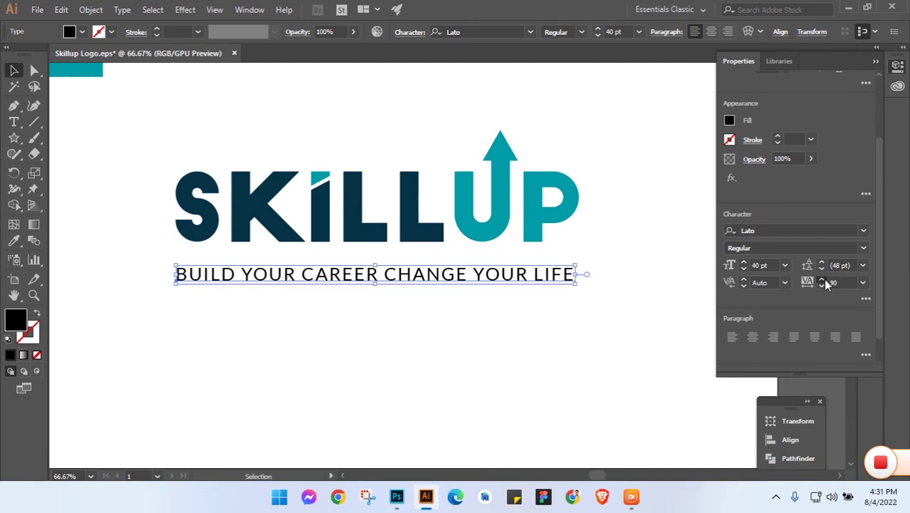
left_click(823, 281)
- Check against the logo width and bump the tagline tracking to 98
mouse_move(607, 362)
left_mouse_down()
mouse_move(210, 131)
mouse_move(221, 133)
left_mouse_up()
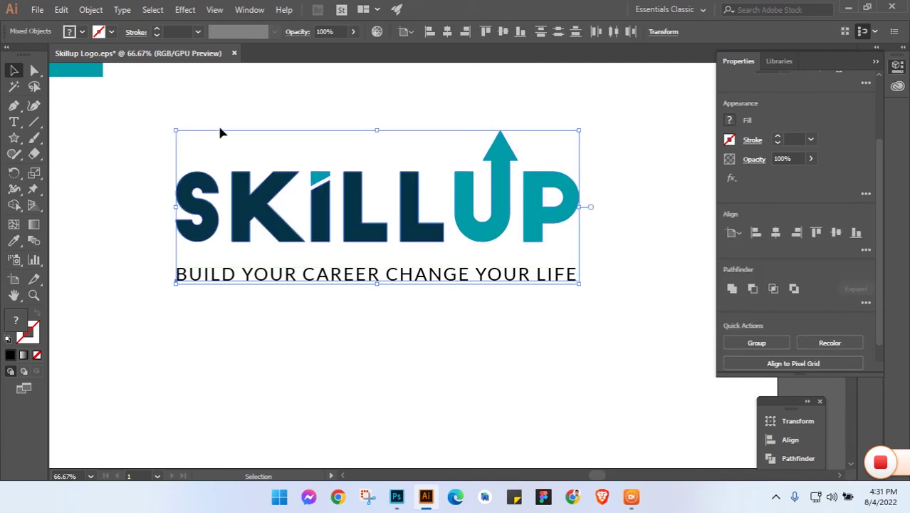
left_click(567, 353)
left_click(555, 271)
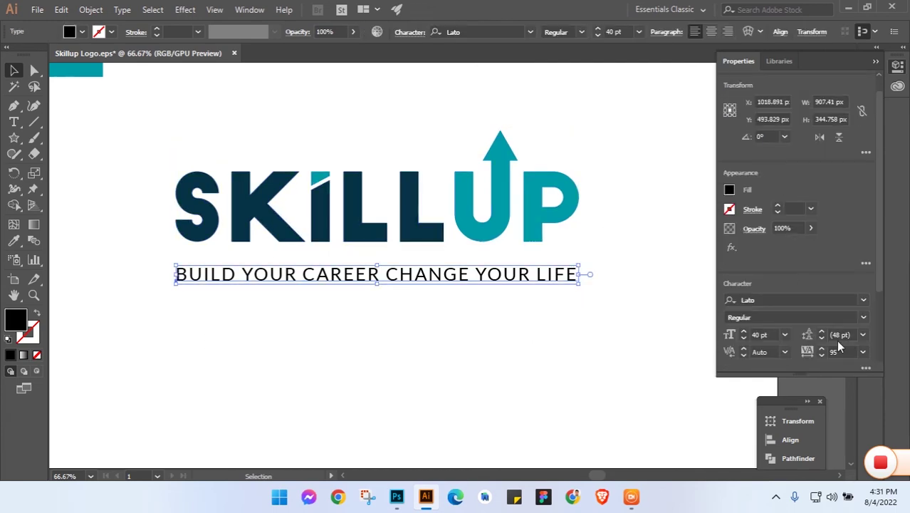
left_click(822, 349)
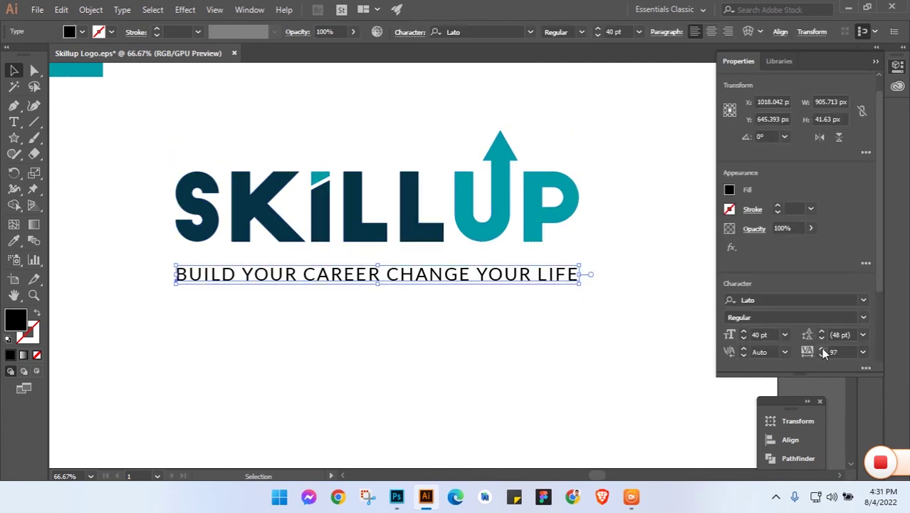
mouse_move(600, 335)
left_mouse_down()
mouse_move(217, 133)
mouse_move(178, 126)
left_mouse_up()
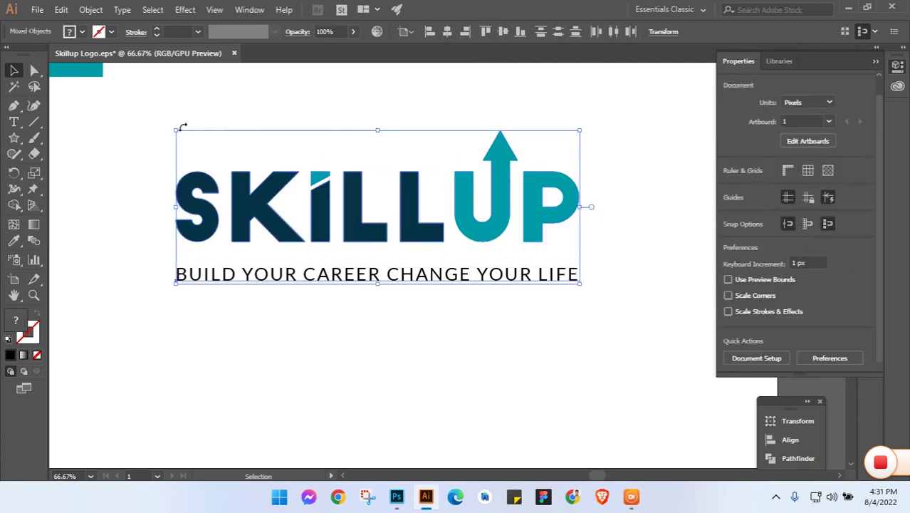
left_click(382, 308)
- Convert the tagline text to outlines
left_click(411, 280)
right_click(407, 280)
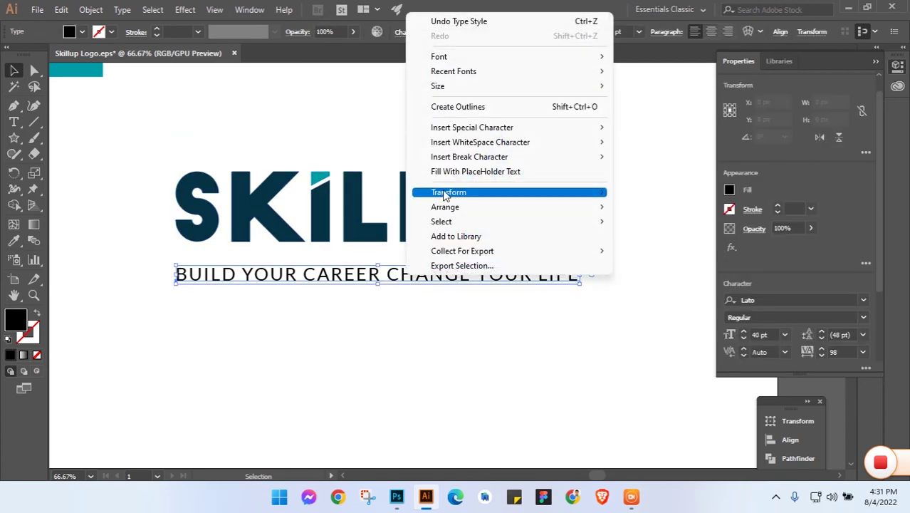
left_click(458, 109)
left_click(419, 337)
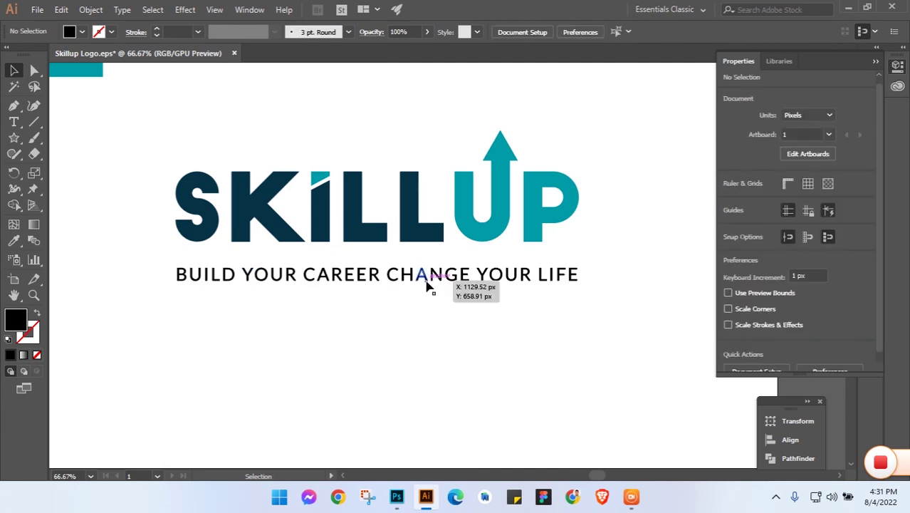
- Fill the outlined tagline with the navy of the S using the Eyedropper
left_click_drag(427, 283, 90, 288)
left_click(13, 241)
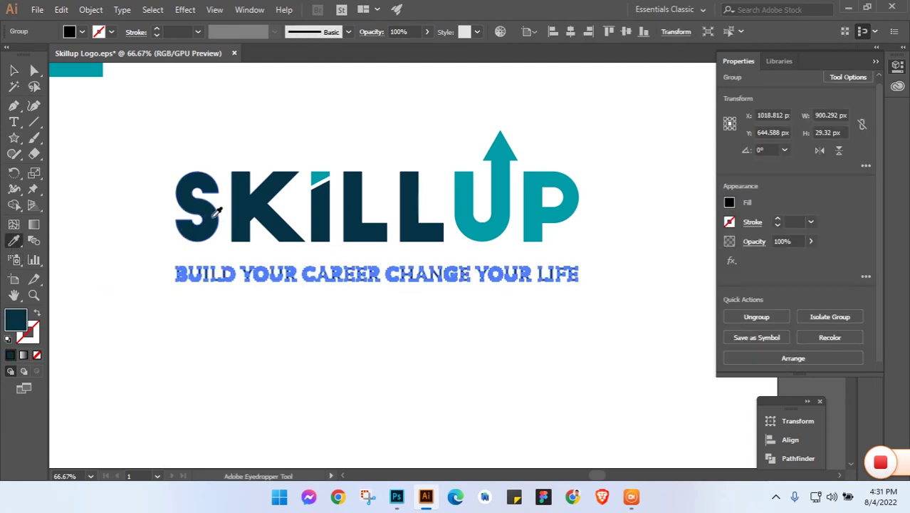
left_click(14, 70)
left_click(436, 321)
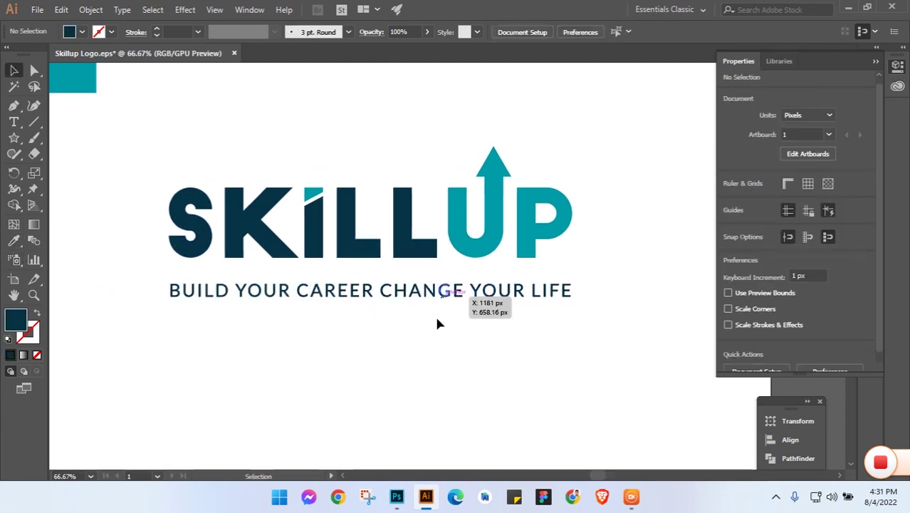
- Nudge the tagline up twice, closer to the wordmark
left_click_drag(567, 336, 150, 266)
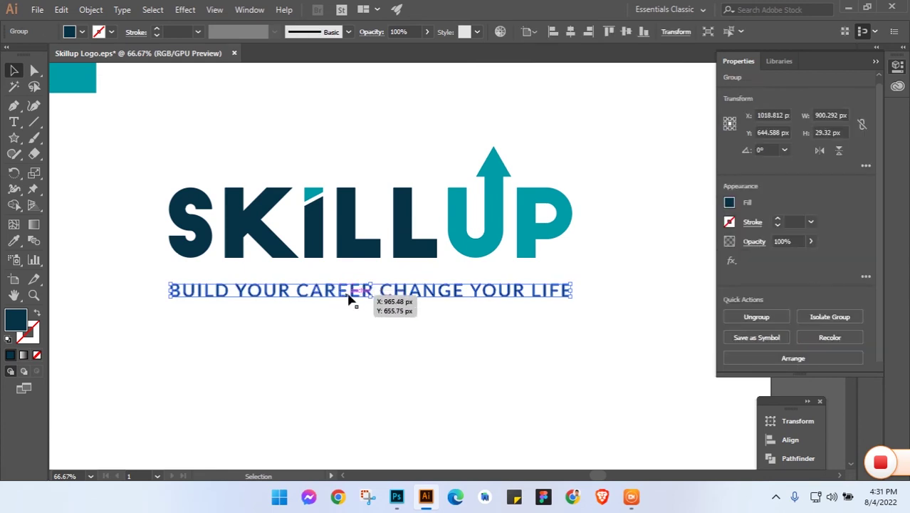
key("Up")
key("Up")
key("Up")
key("Up")
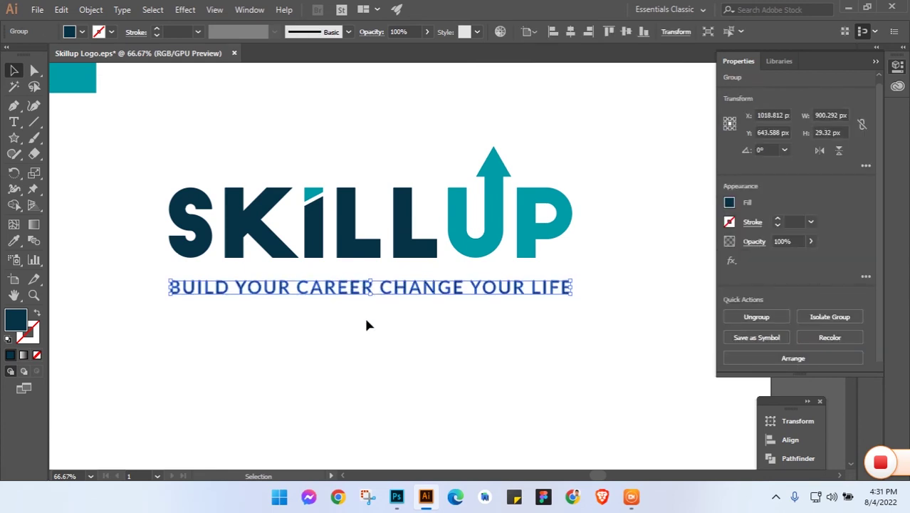
key("Up")
key("Up")
key("Up")
key("Up")
key("Up")
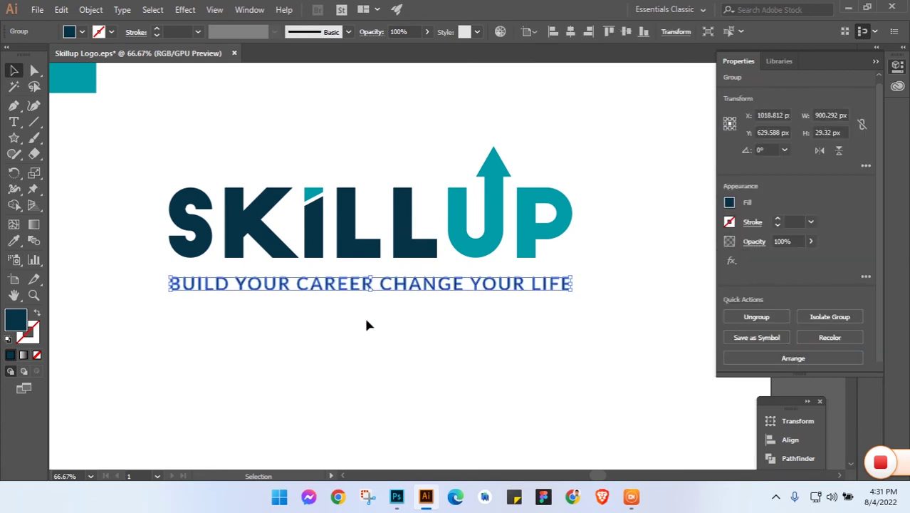
left_click(532, 318)
key("ctrl+minus")
key("ctrl+minus")
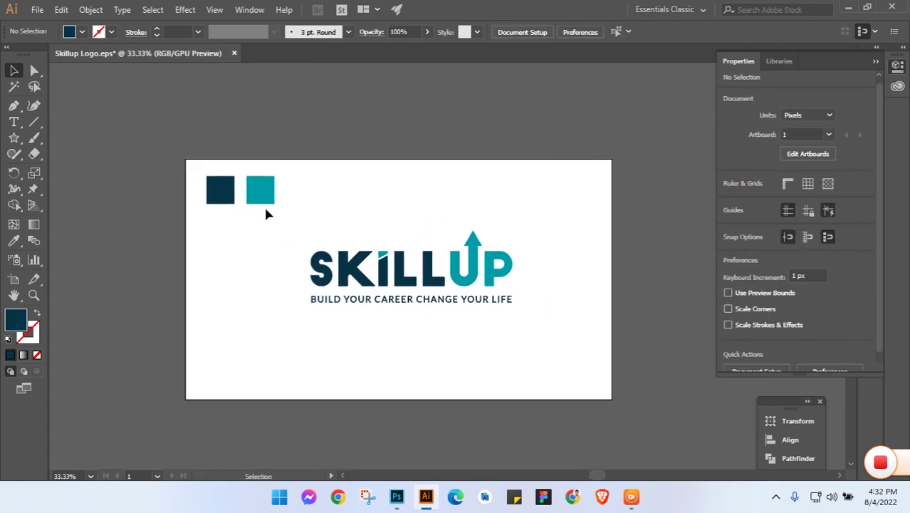
- Scale the wordmark and tagline together up to about 1154 × 411 px
left_click_drag(264, 206, 591, 360)
left_click(590, 360)
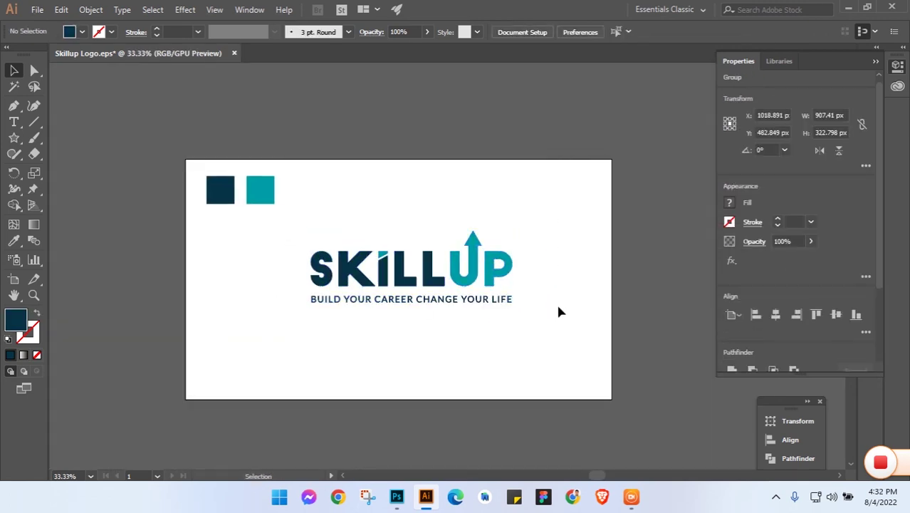
scroll(559, 310, "down", 2)
left_click_drag(238, 166, 531, 283)
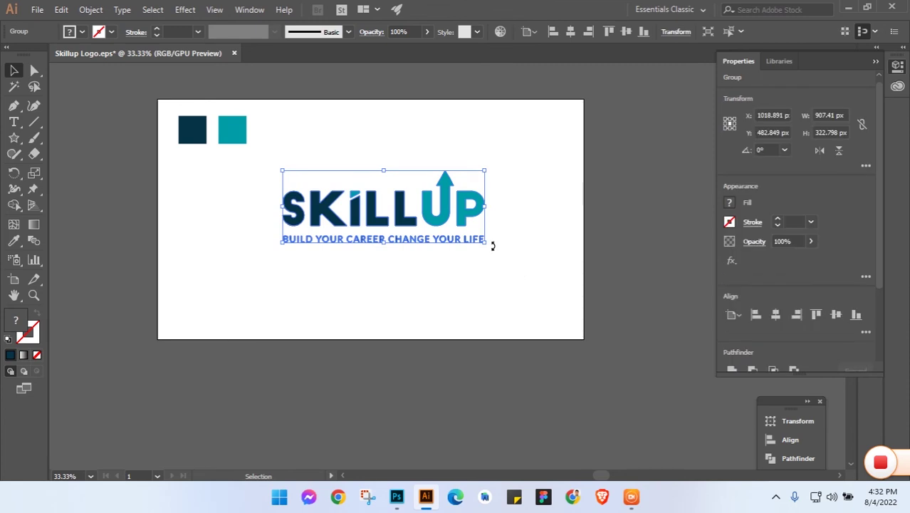
left_click_drag(485, 242, 513, 254)
left_click(525, 274)
scroll(549, 306, "up", 1)
left_click_drag(549, 307, 260, 184)
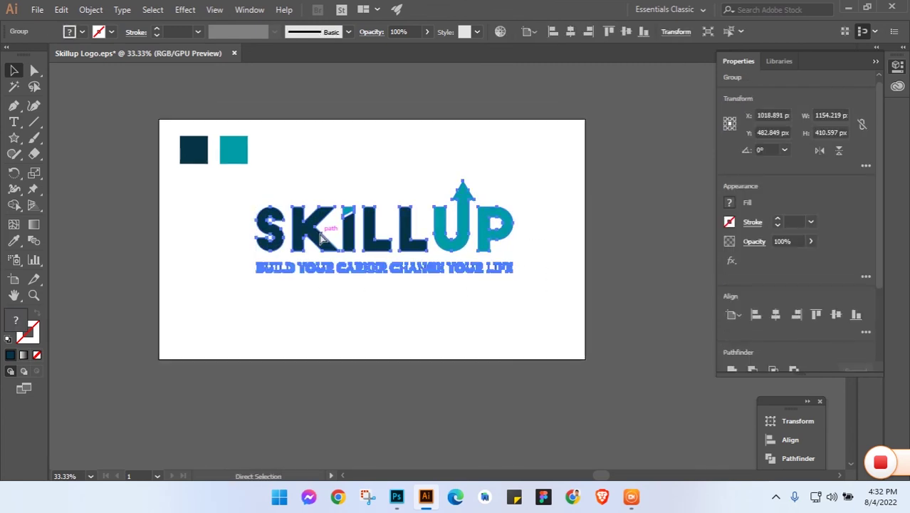
- Switch to Photoshop, open Free_Logo_Mockup_1.psd from the Desktop, and show the Layers panel
left_click(847, 8)
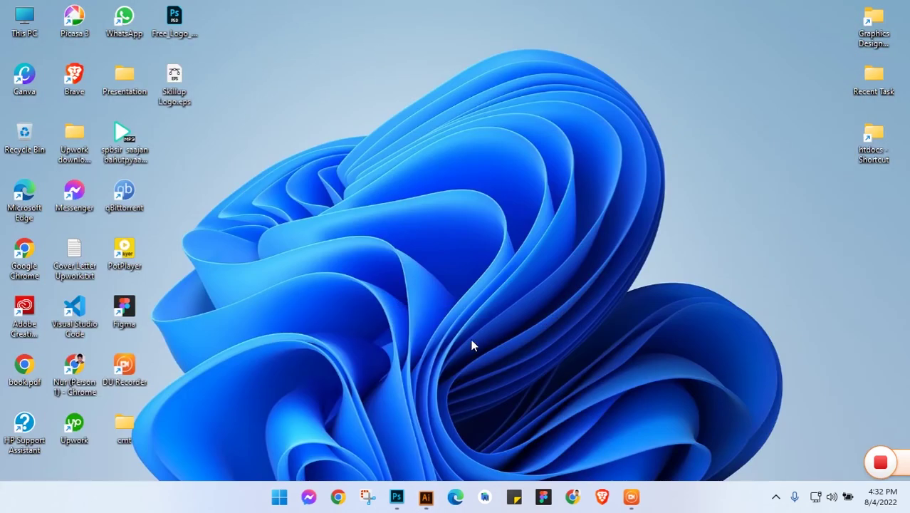
left_click(396, 498)
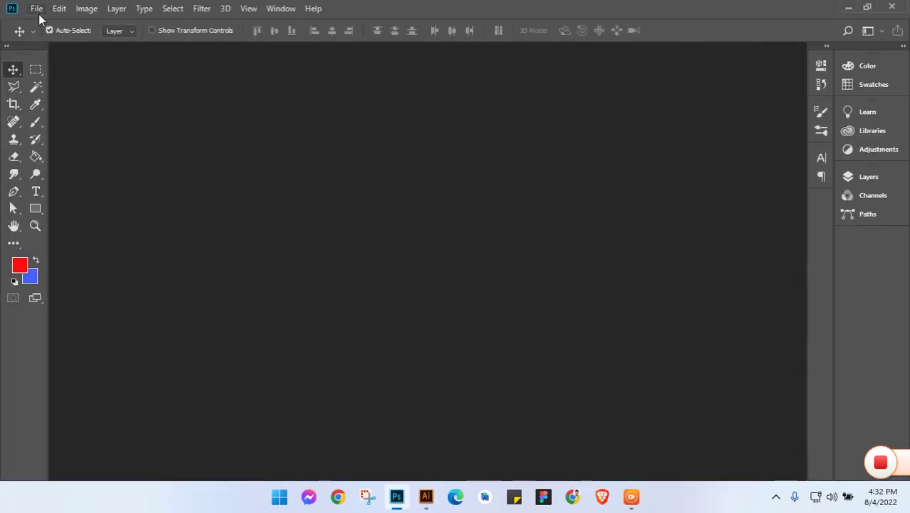
left_click(37, 10)
left_click(40, 33)
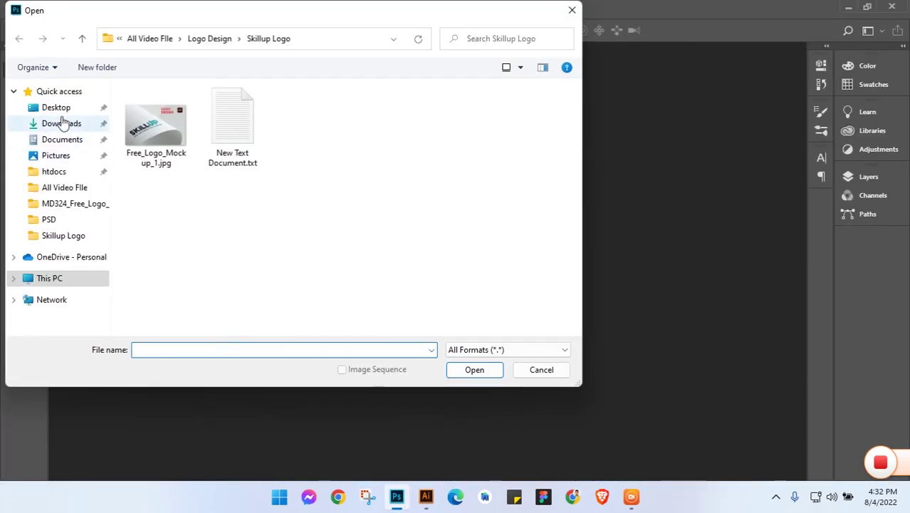
left_click(56, 108)
double_click(314, 224)
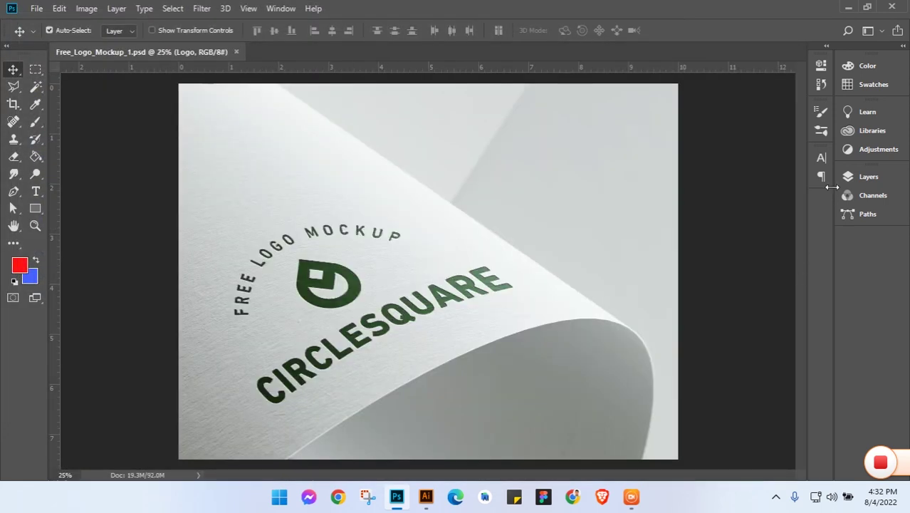
left_click(850, 176)
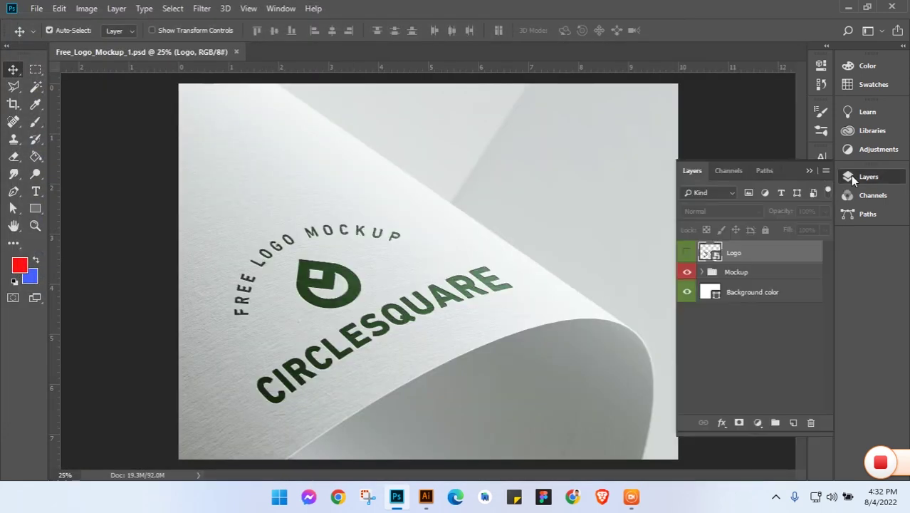
- Inside the Logo smart object, paste the SKILLUP logo as a Smart Object, scaled and centred
double_click(716, 258)
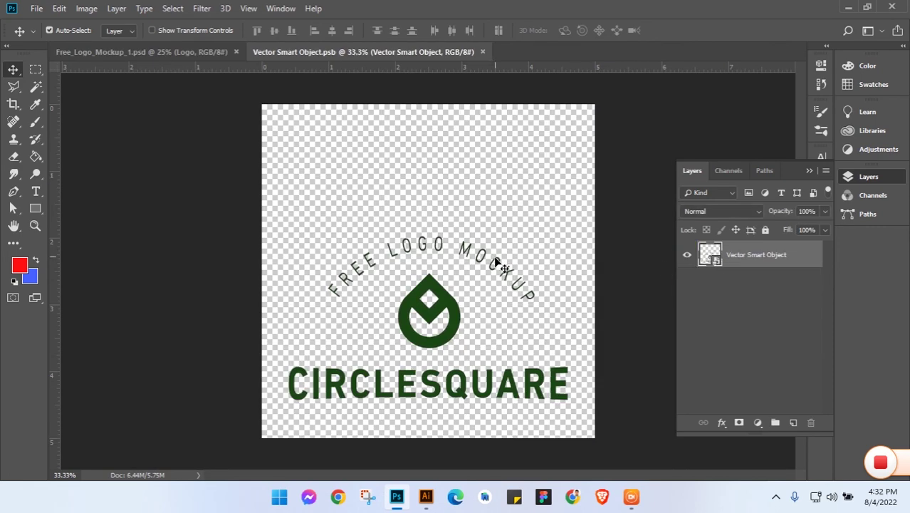
key("ctrl+v")
left_click(507, 127)
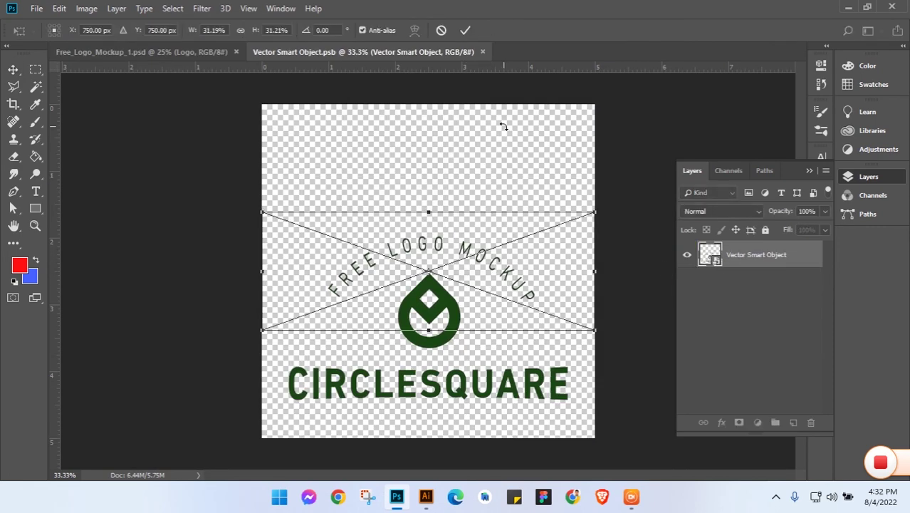
left_click_drag(594, 212, 578, 194)
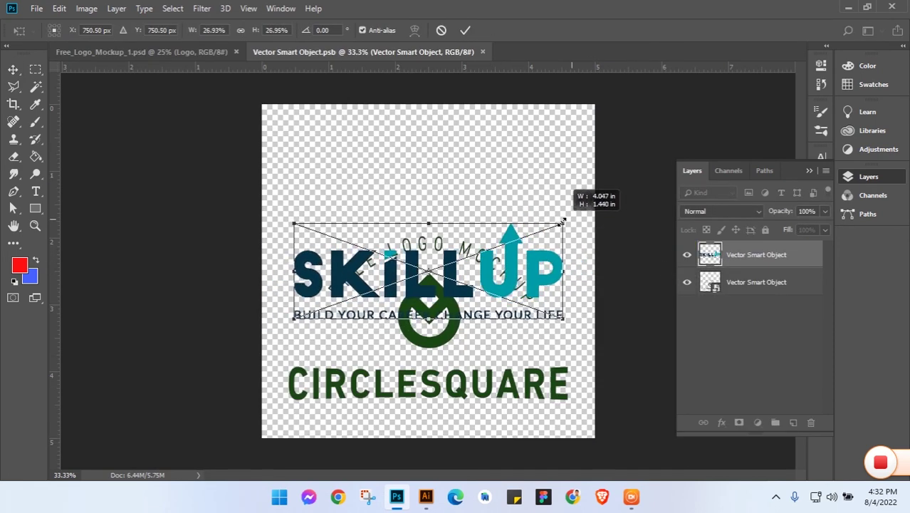
left_click_drag(542, 239, 484, 336)
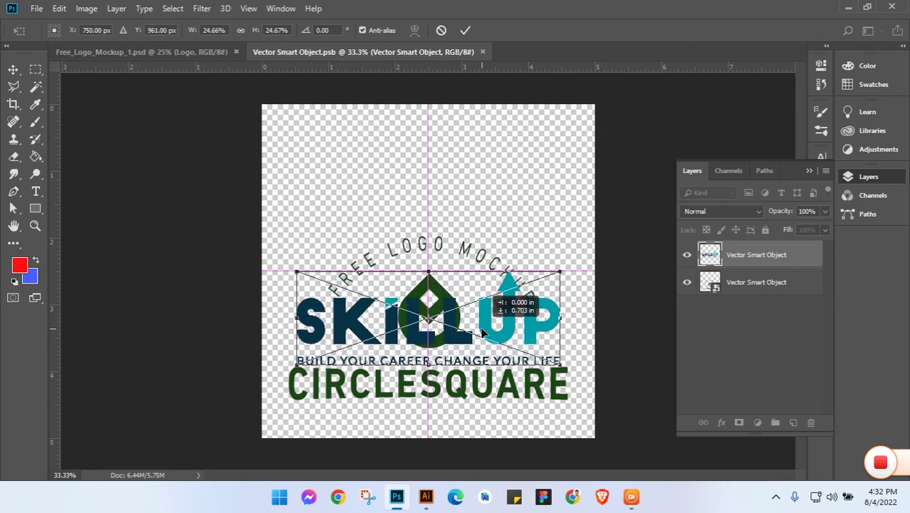
left_click(465, 32)
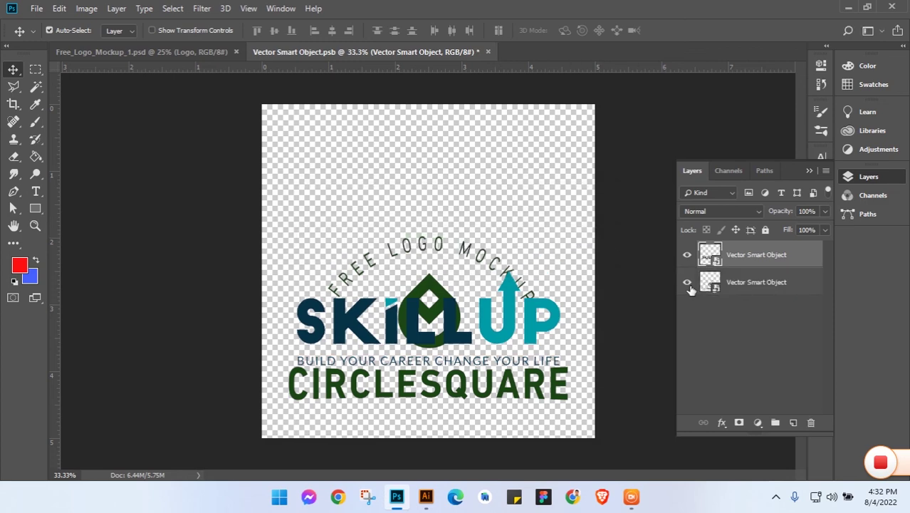
- Hide the CIRCLESQUARE placeholder and save the smart object
left_click(687, 282)
left_click(36, 8)
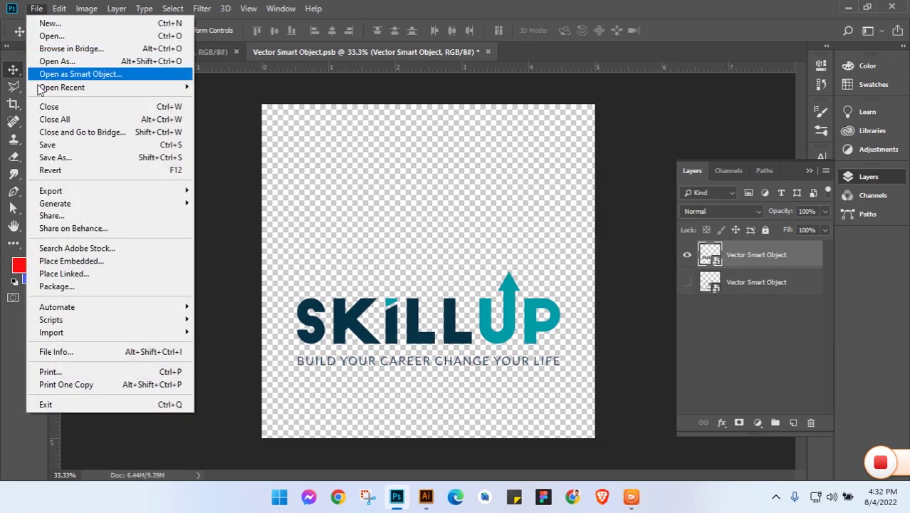
left_click(47, 145)
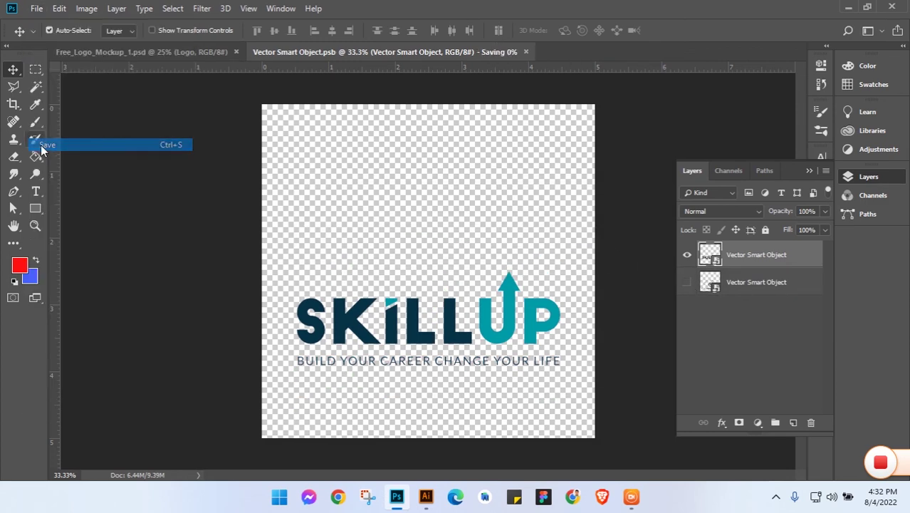
- Return to Free_Logo_Mockup_1.psd and zoom to inspect the SKILLUP logo on the paper
left_click(187, 52)
scroll(330, 284, "up", 2)
scroll(335, 284, "down", 2)
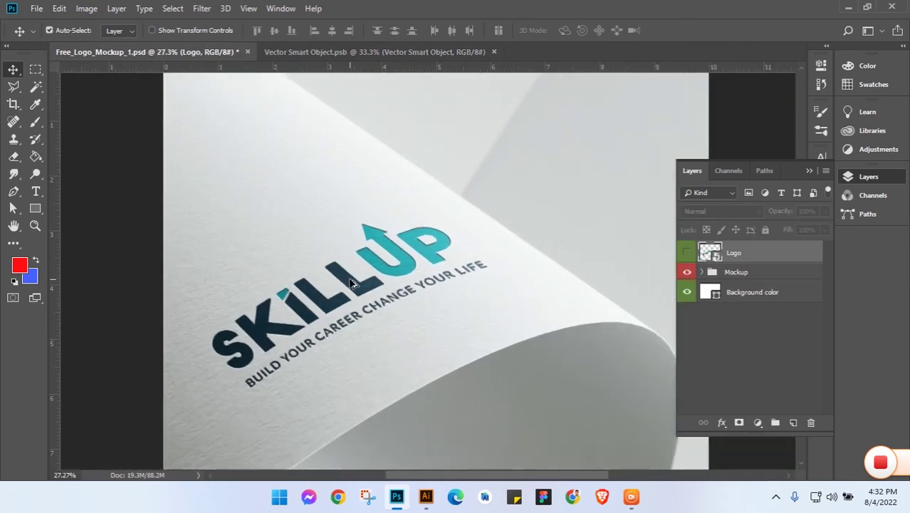
scroll(349, 283, "up", 2)
scroll(354, 282, "down", 1)
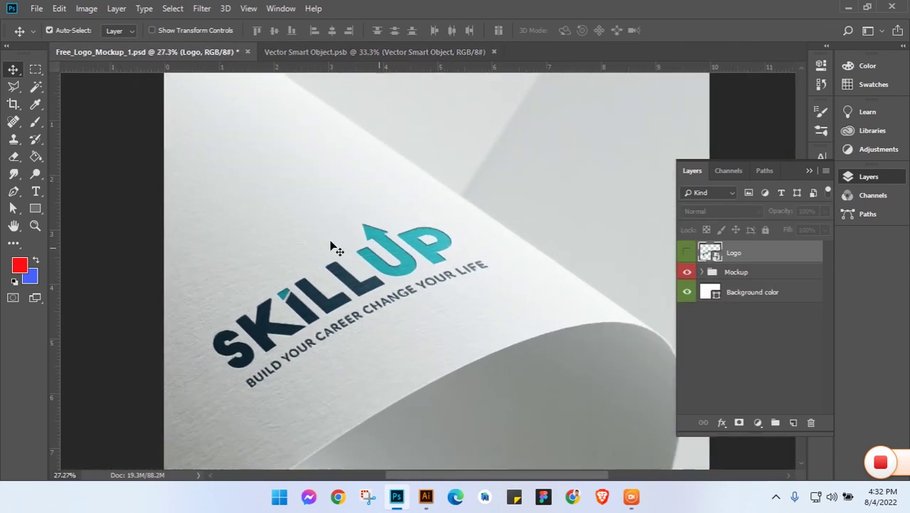